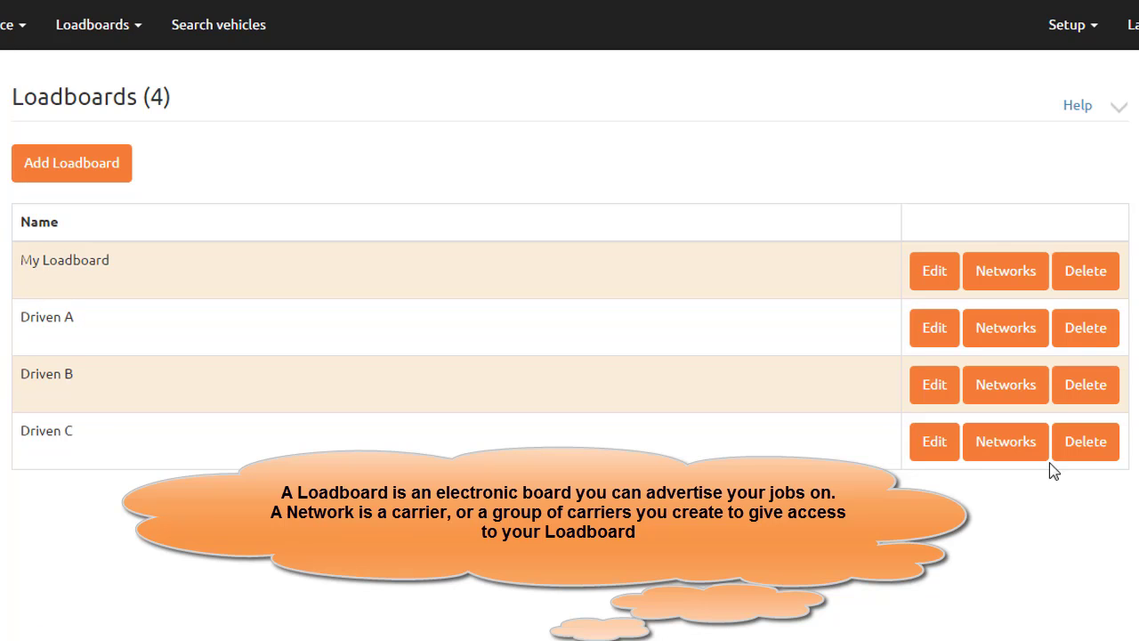
- Review the networks assigned to the Driven A loadboard and My Loadboard
left_click(1006, 329)
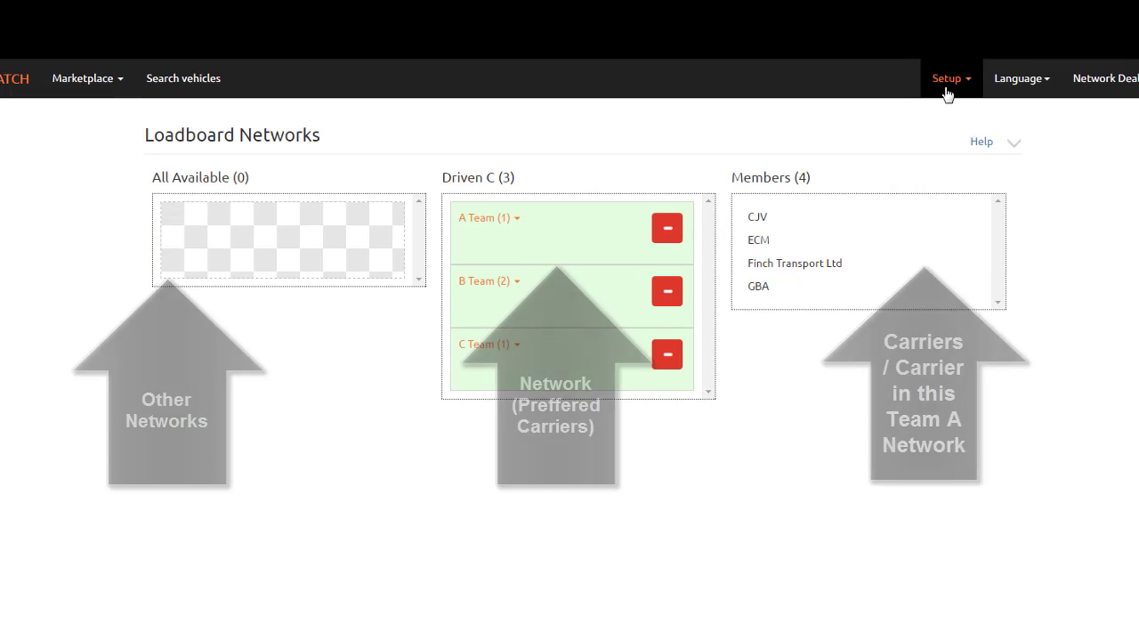
left_click(951, 77)
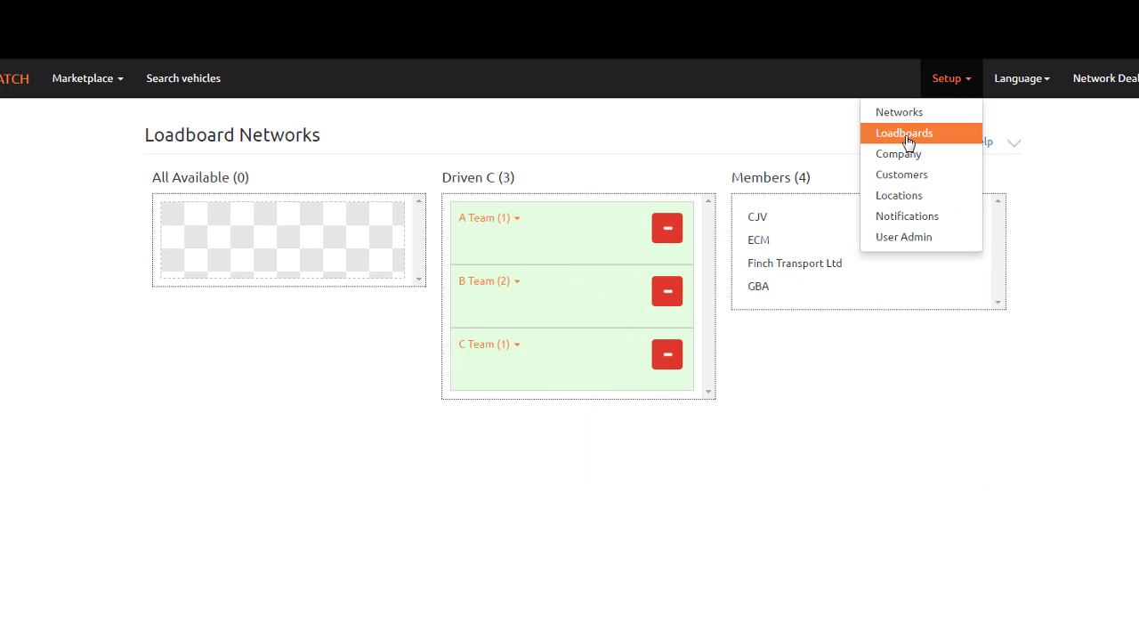
left_click(905, 134)
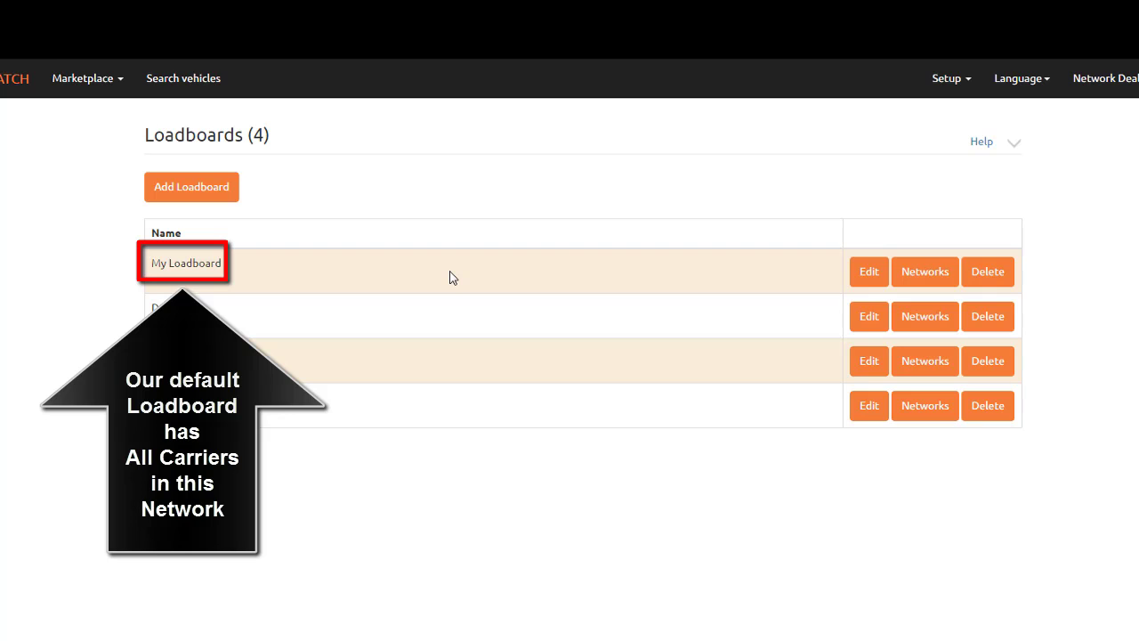
left_click(896, 278)
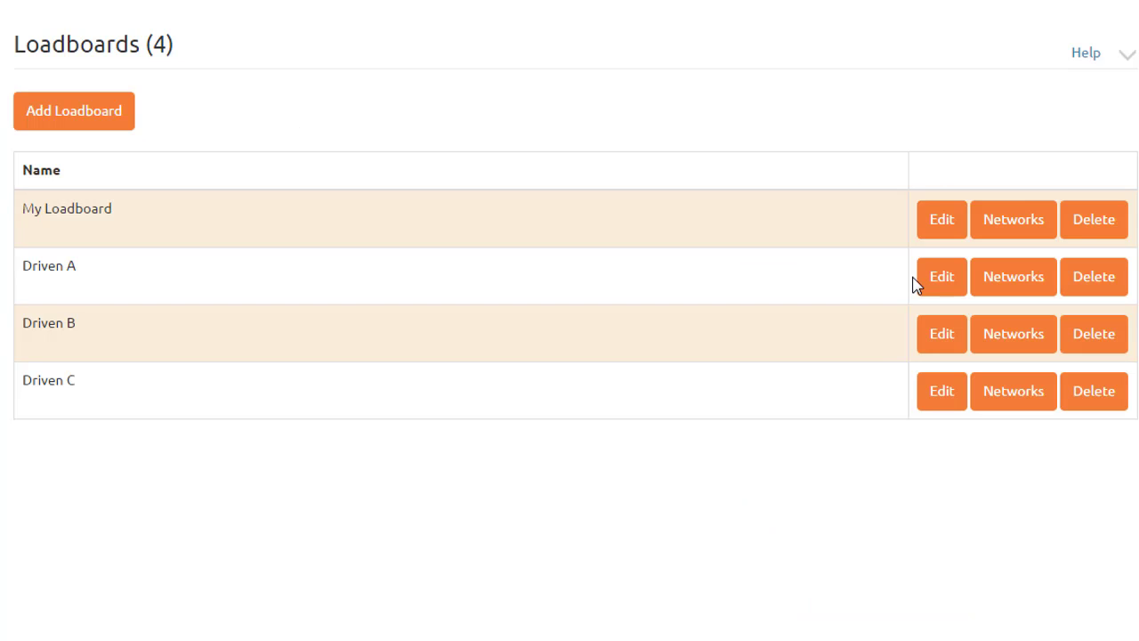
left_click(1012, 280)
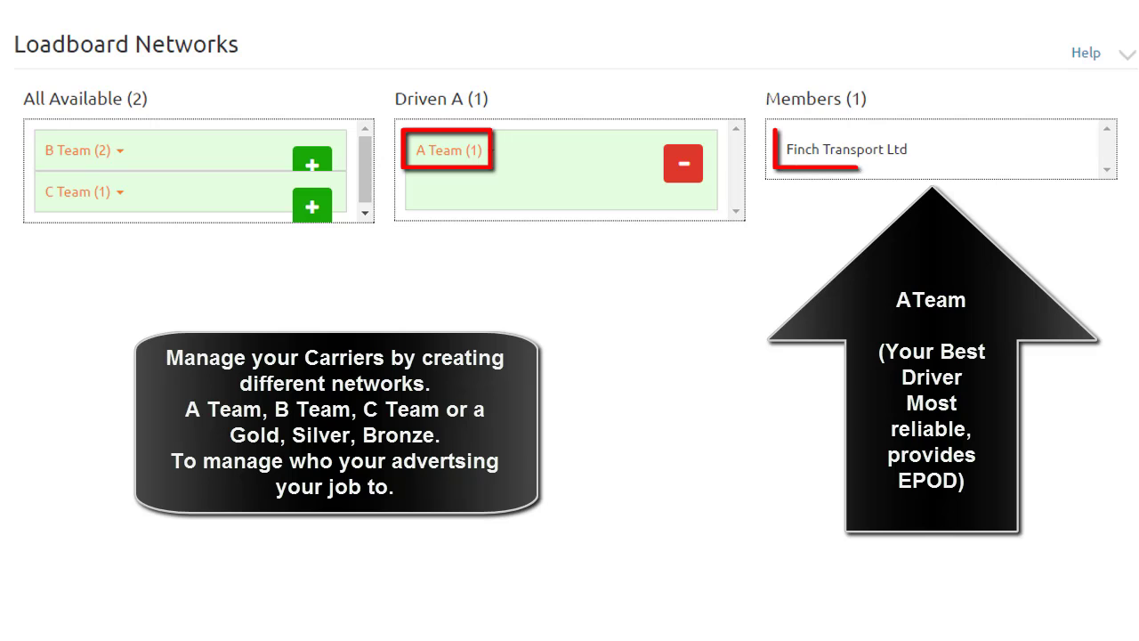
- Check the A Team and C Team carriers in Driven A's and Driven B's networks
left_click(421, 160)
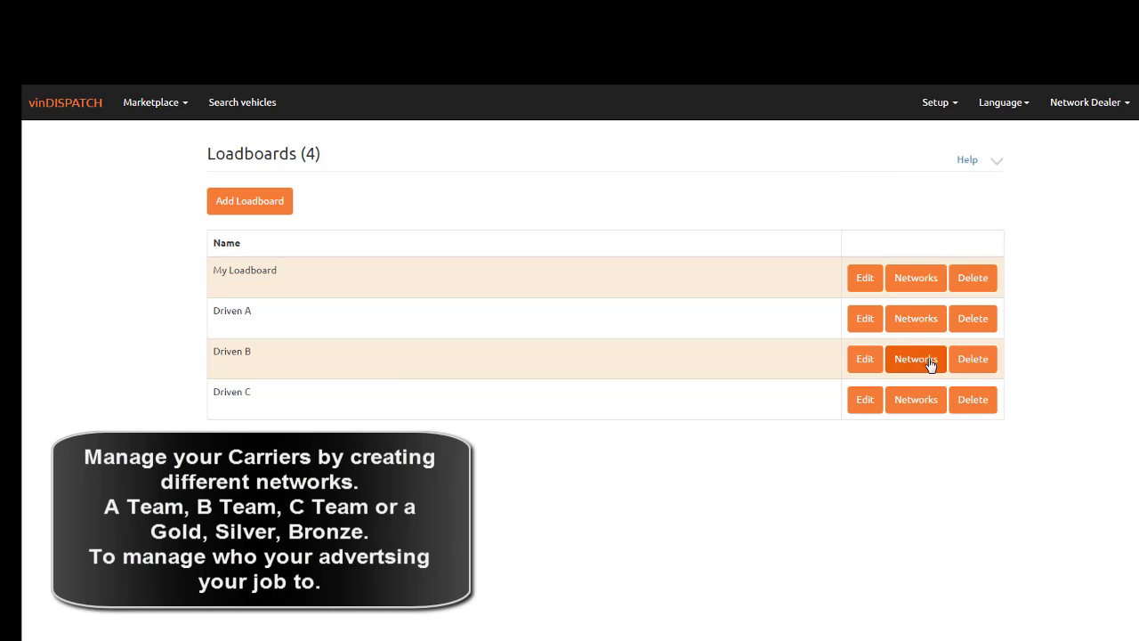
left_click(929, 364)
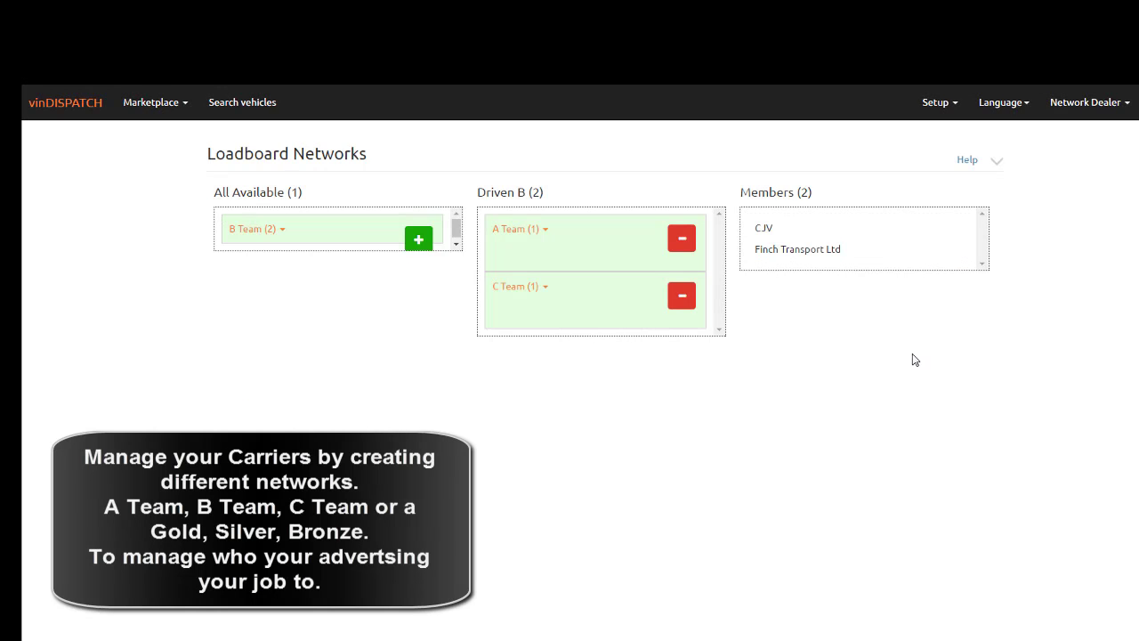
left_click(514, 231)
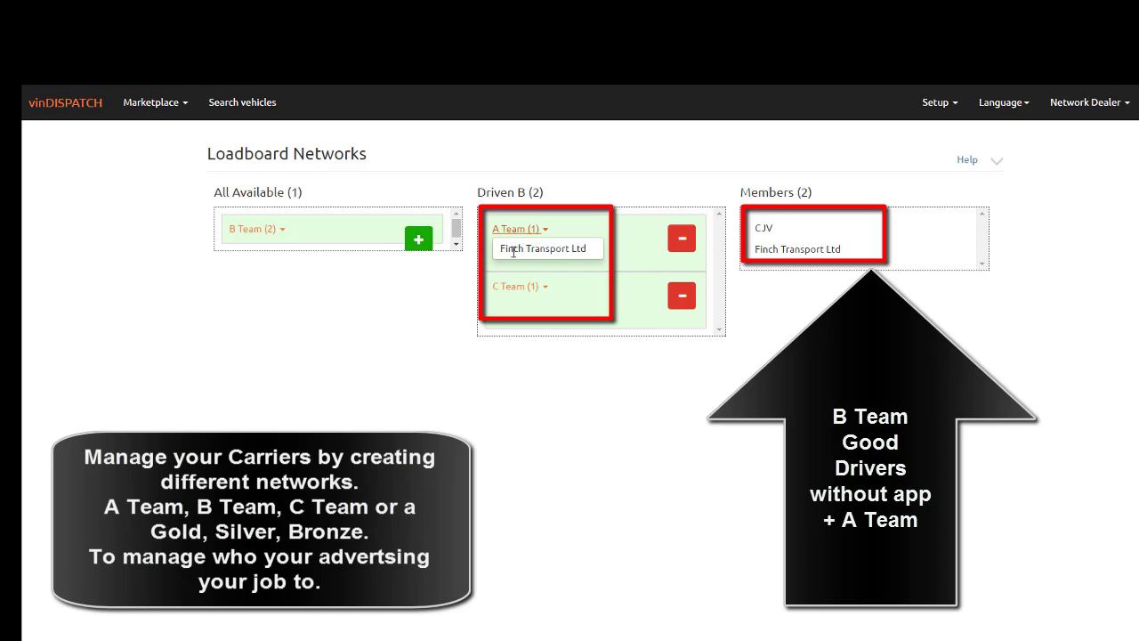
left_click(516, 288)
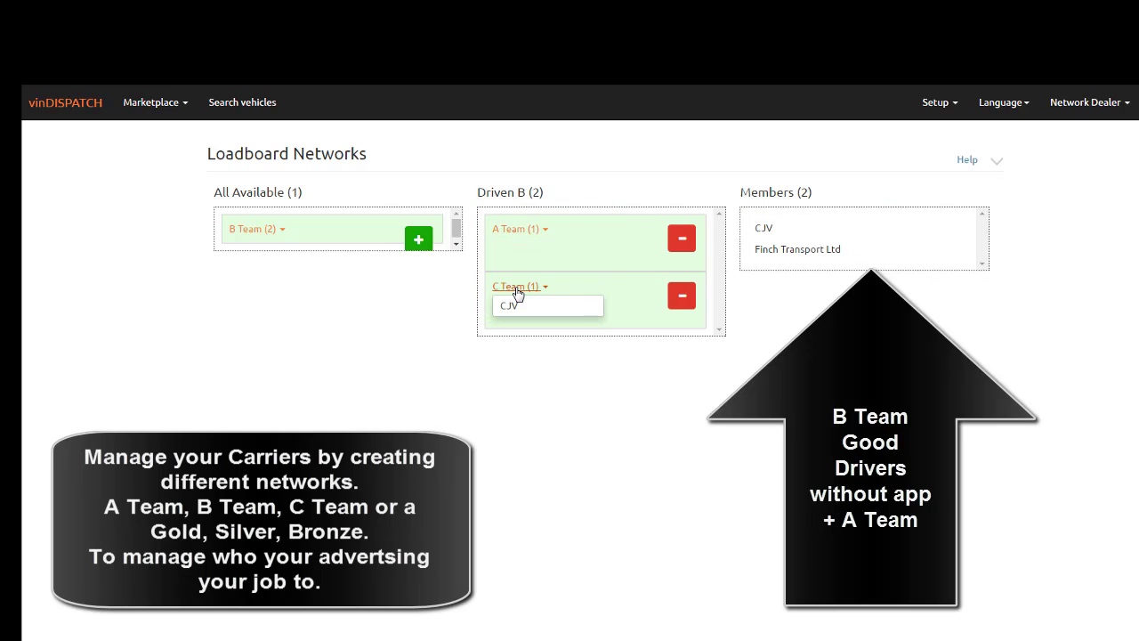
- Show Driven C's networks: A Team, B Team and C Team, with four members
left_click(942, 106)
left_click(926, 151)
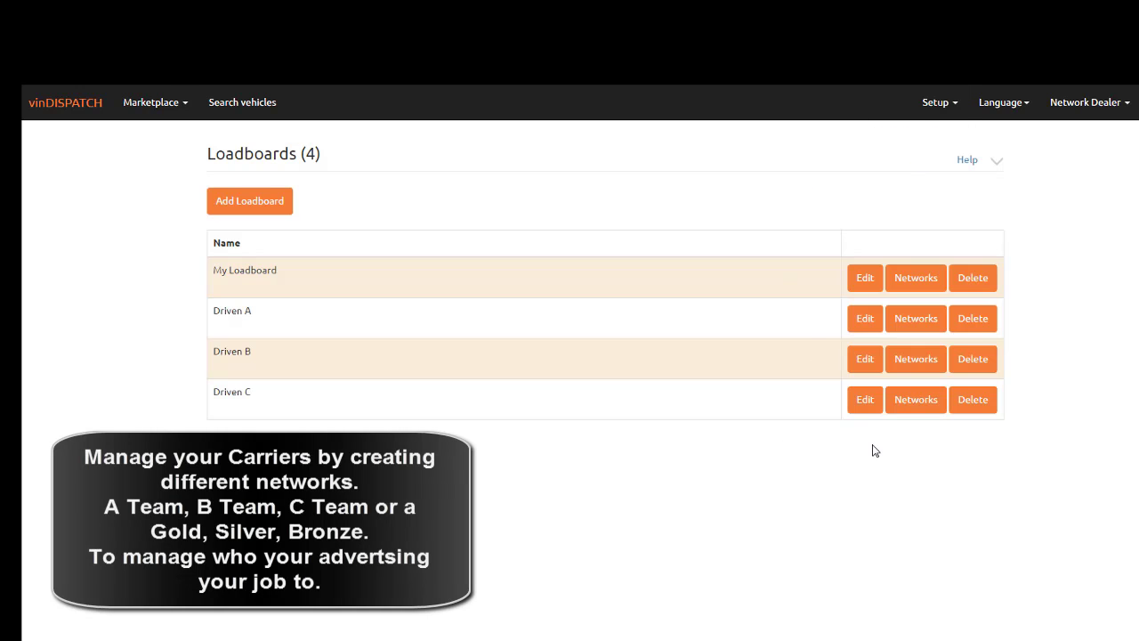
left_click(933, 402)
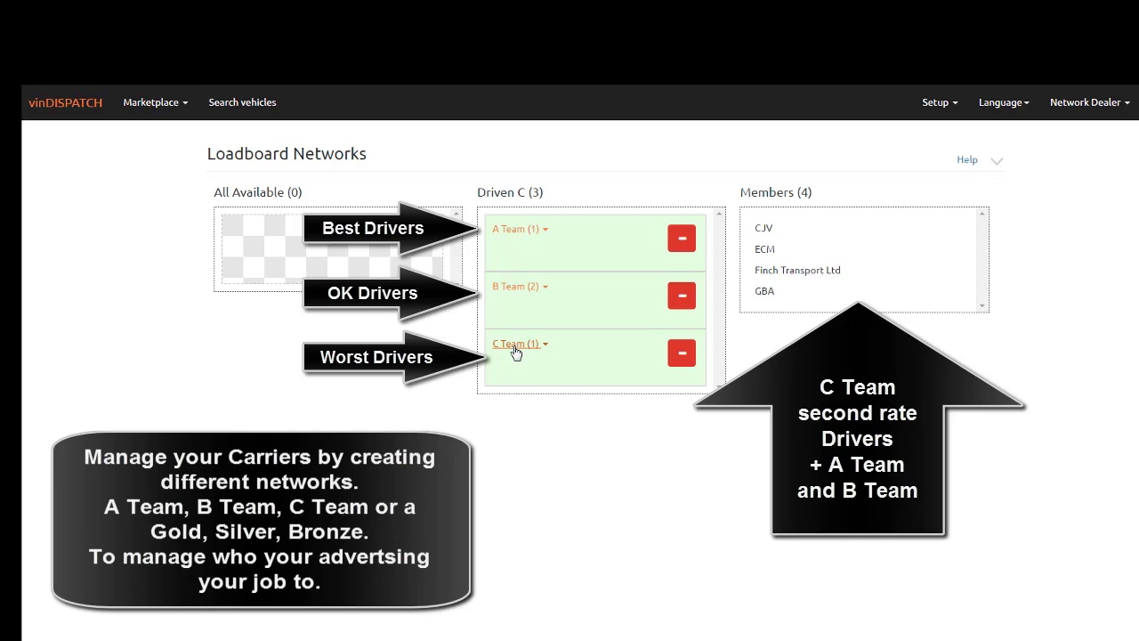
left_click(919, 117)
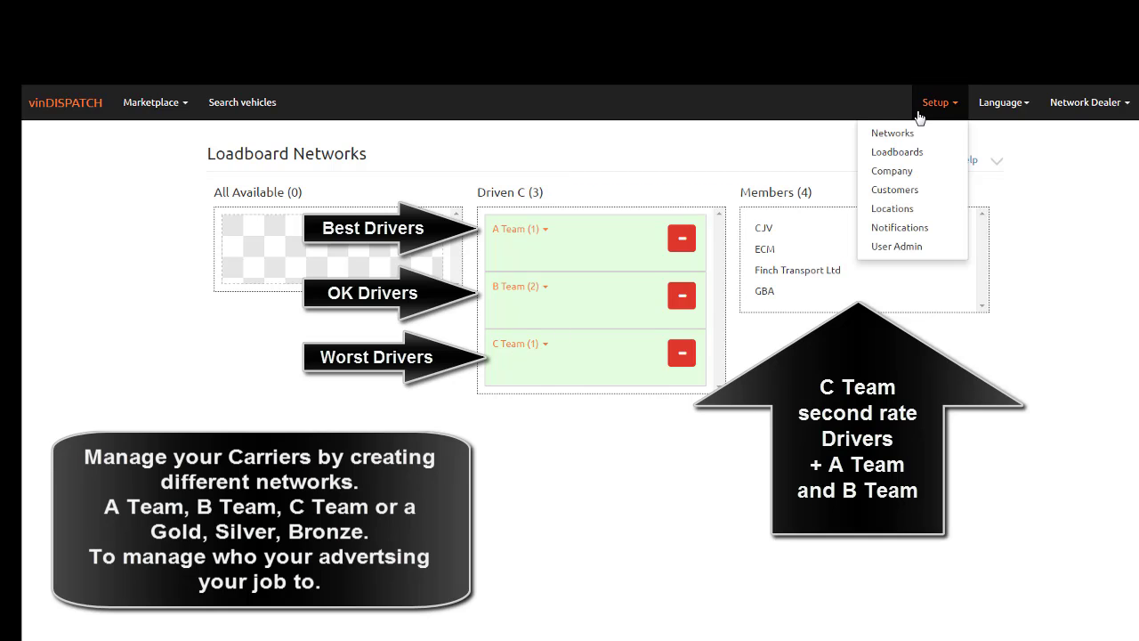
- Edit Driven A to cascade its jobs to Driven B after 1 hour, and save
left_click(926, 152)
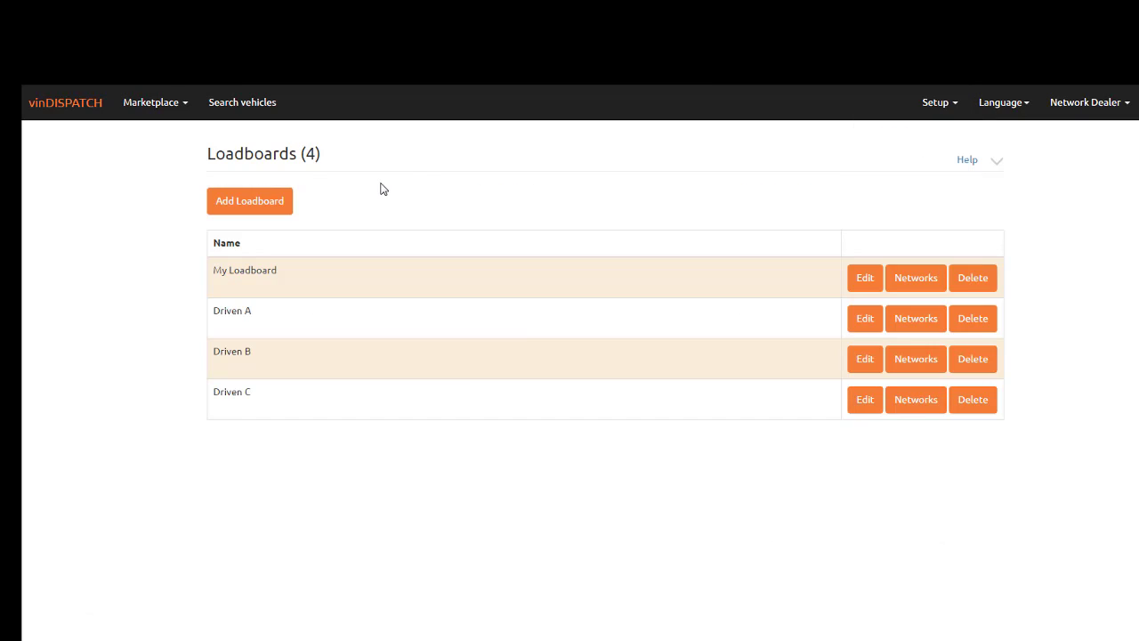
left_click(872, 322)
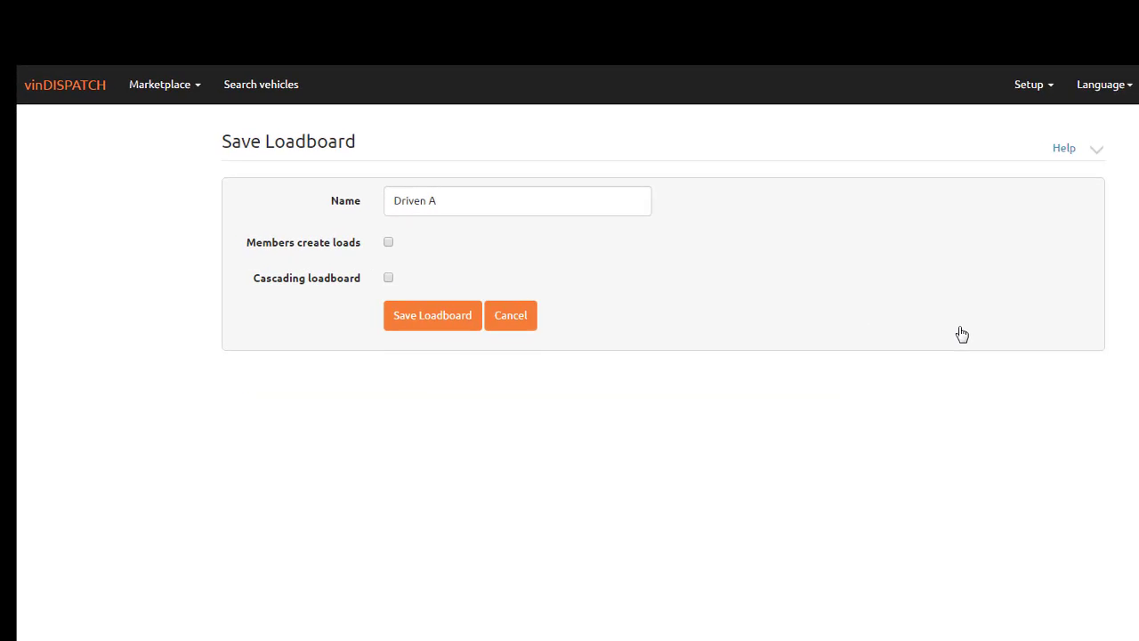
left_click(491, 282)
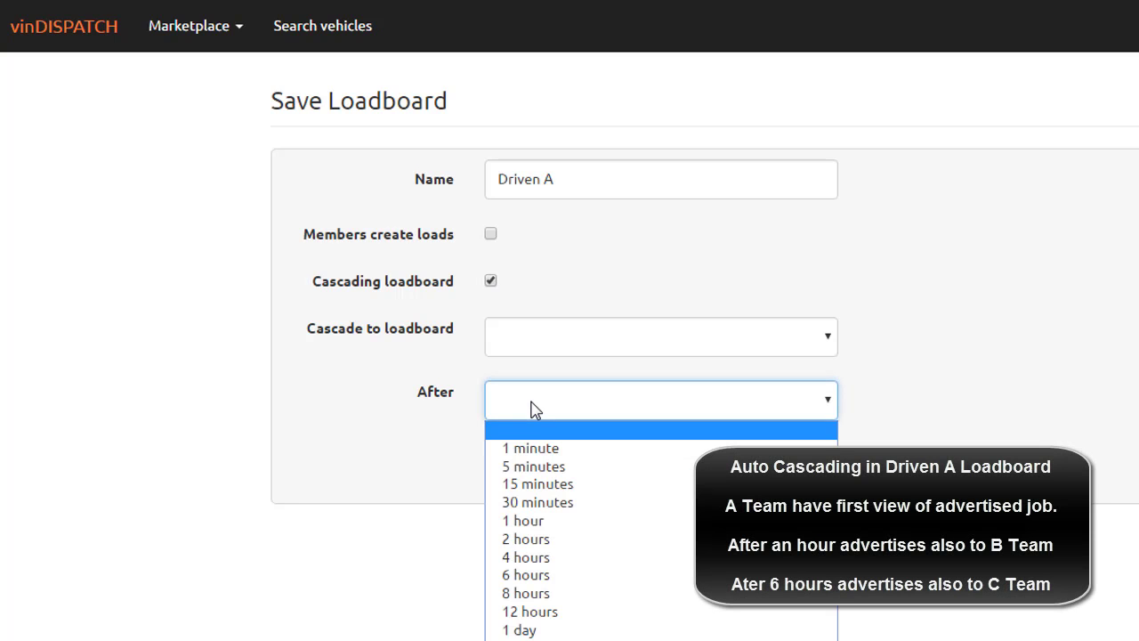
left_click(532, 409)
left_click(561, 523)
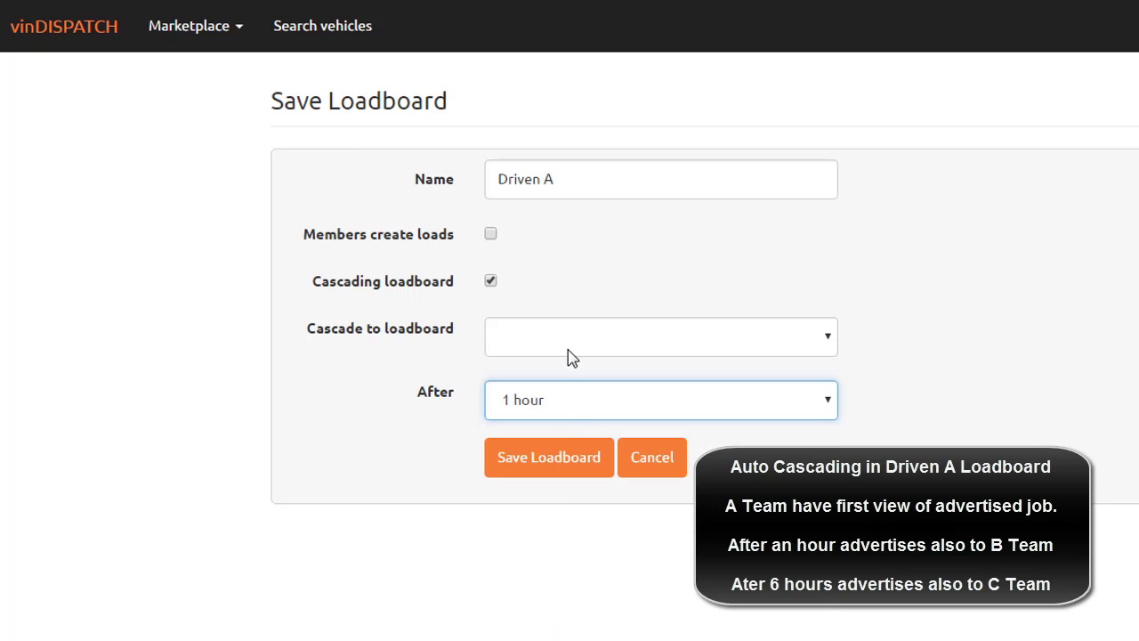
left_click(572, 352)
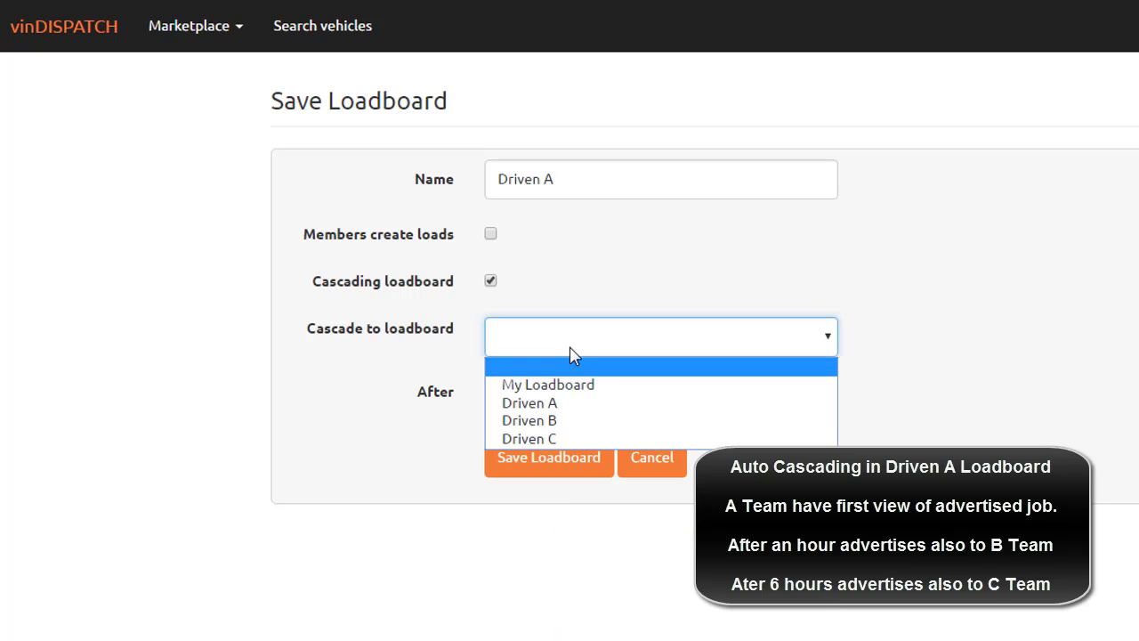
left_click(571, 422)
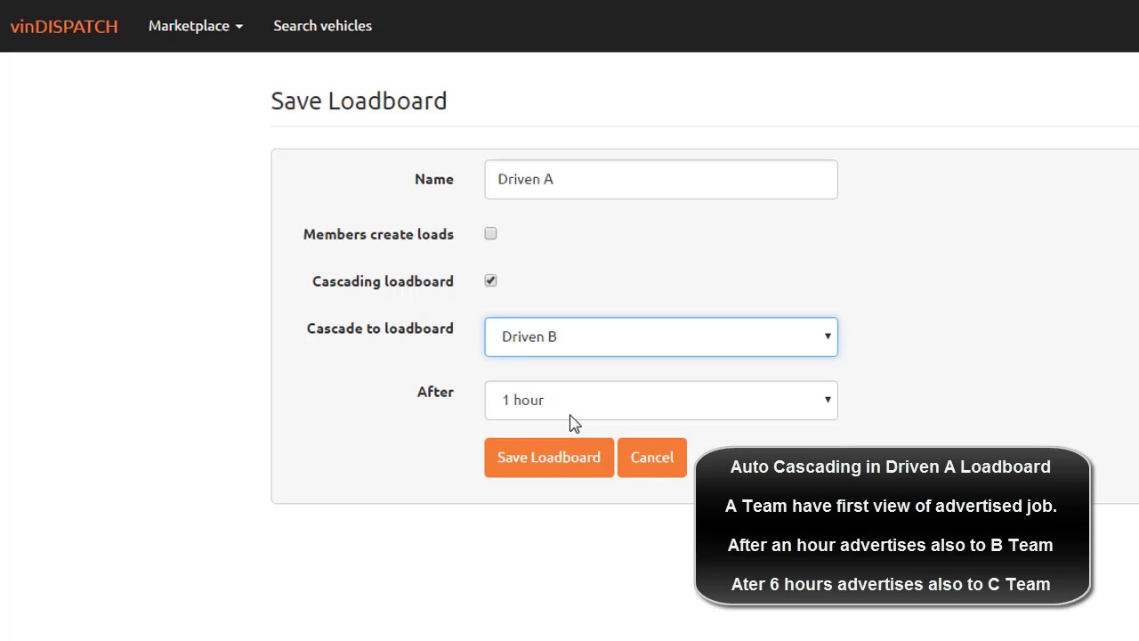
left_click(567, 472)
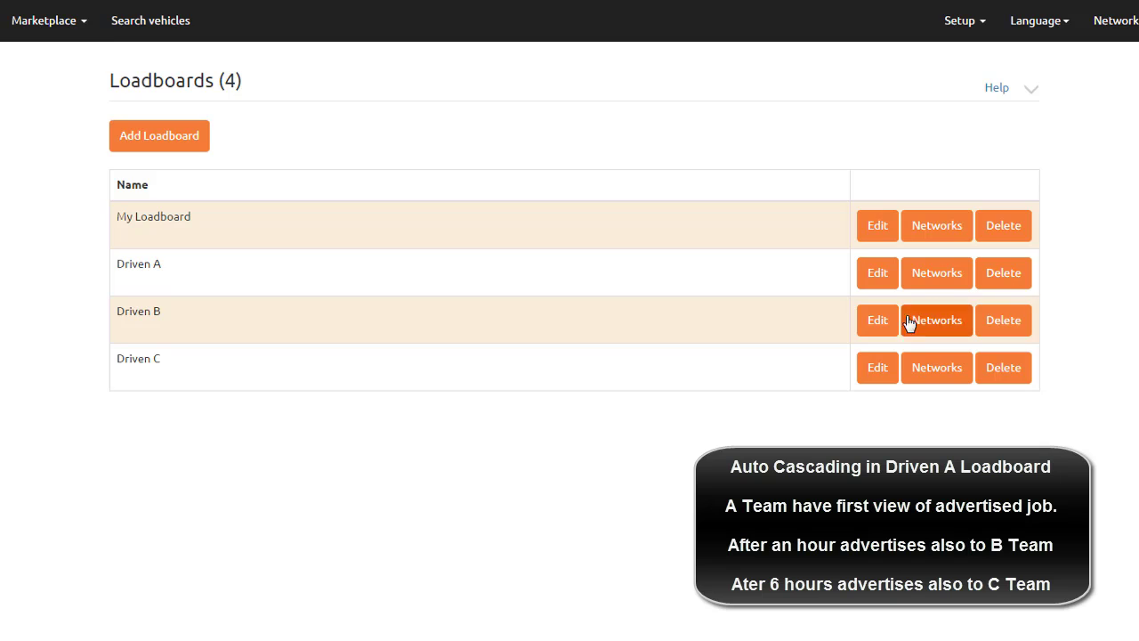
- Edit Driven B to cascade its jobs to Driven C after 6 hours, and save
left_click(876, 322)
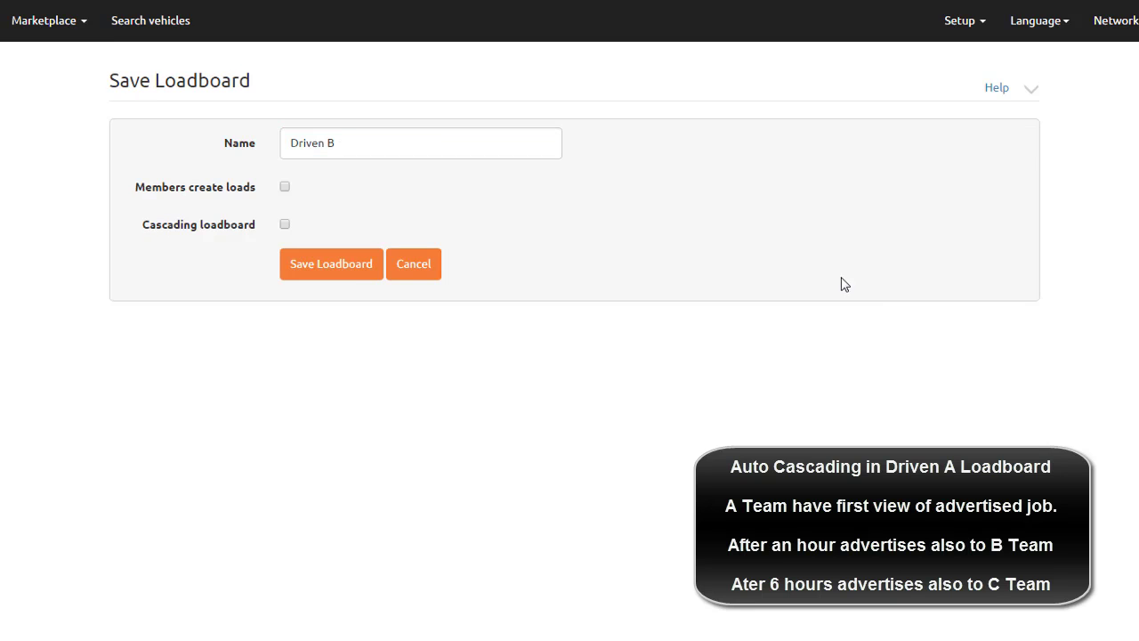
left_click(285, 225)
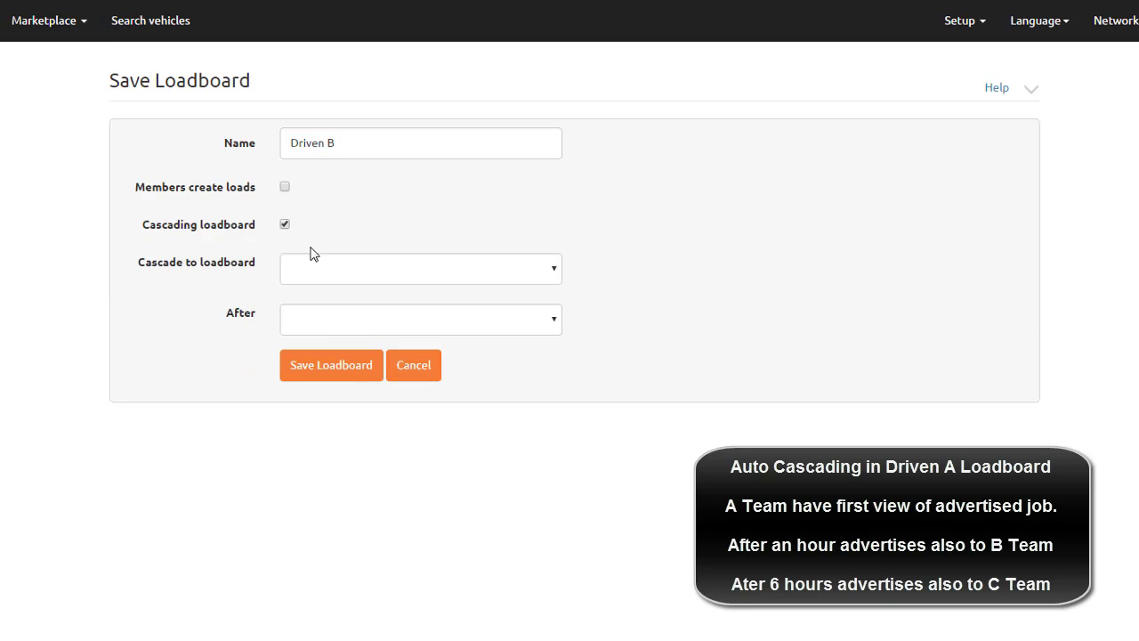
left_click(401, 276)
left_click(369, 353)
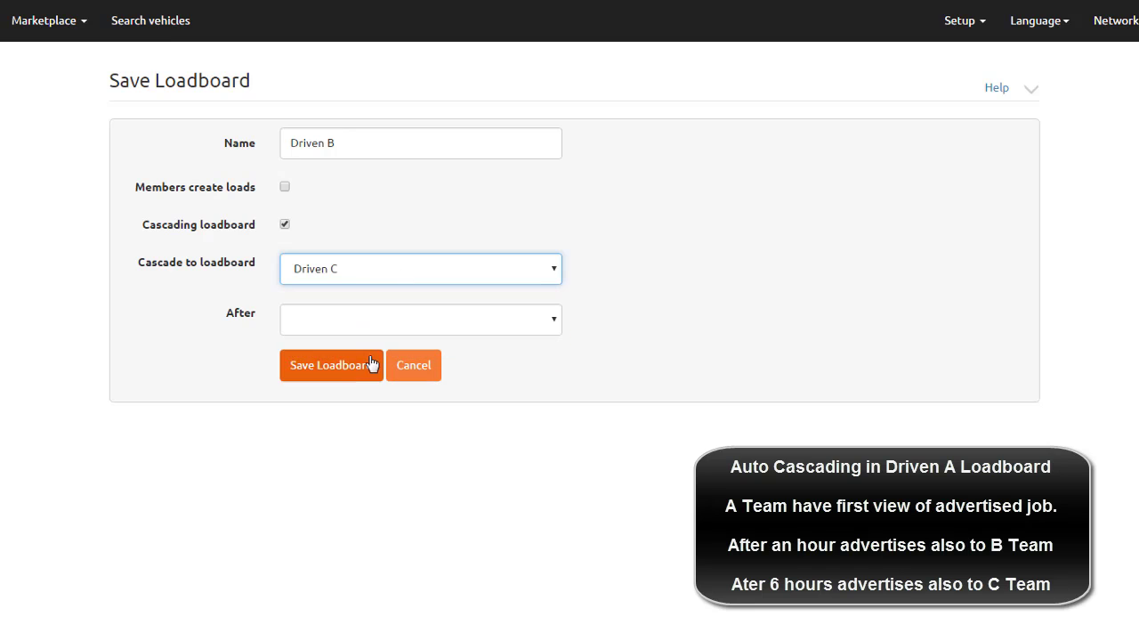
left_click(384, 321)
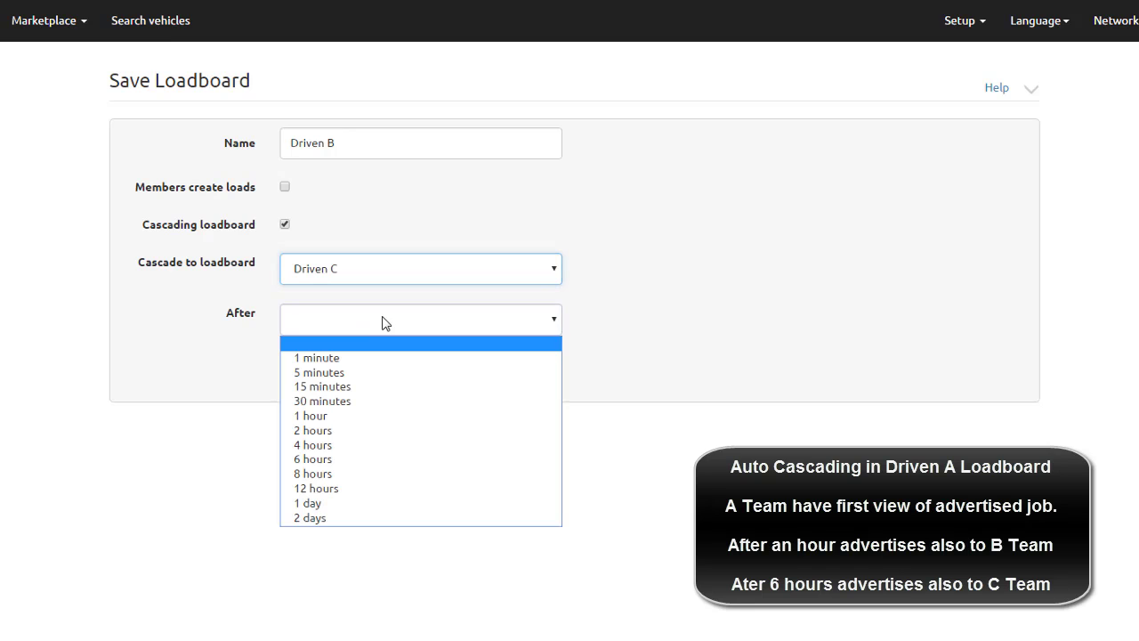
left_click(321, 463)
left_click(351, 381)
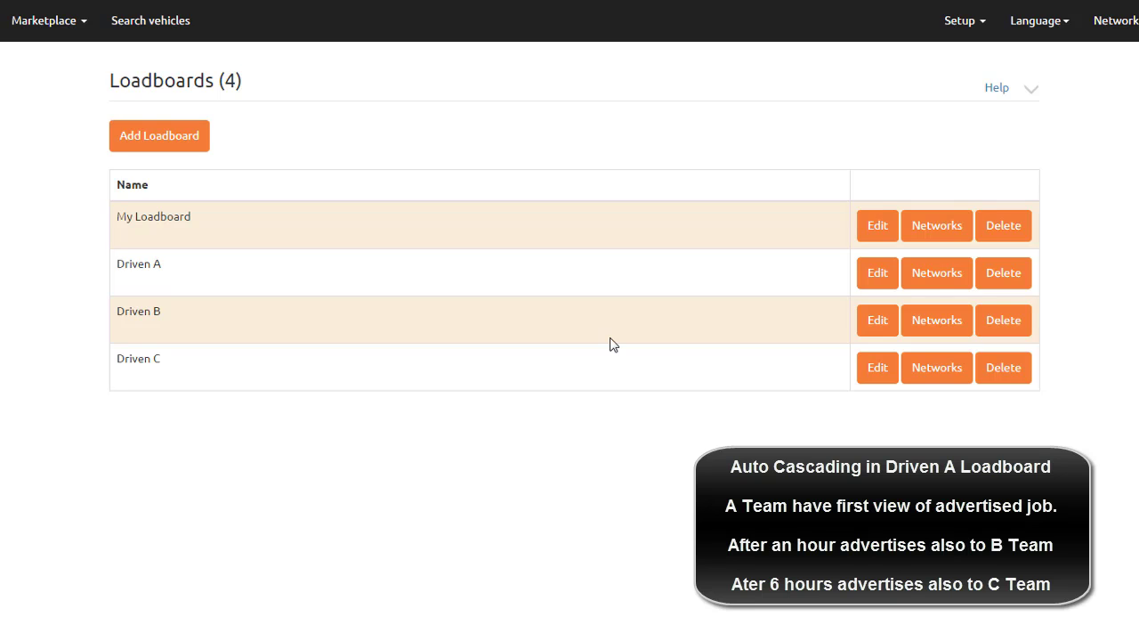
- Check the member carriers of the A Team and B Team networks
left_click(968, 35)
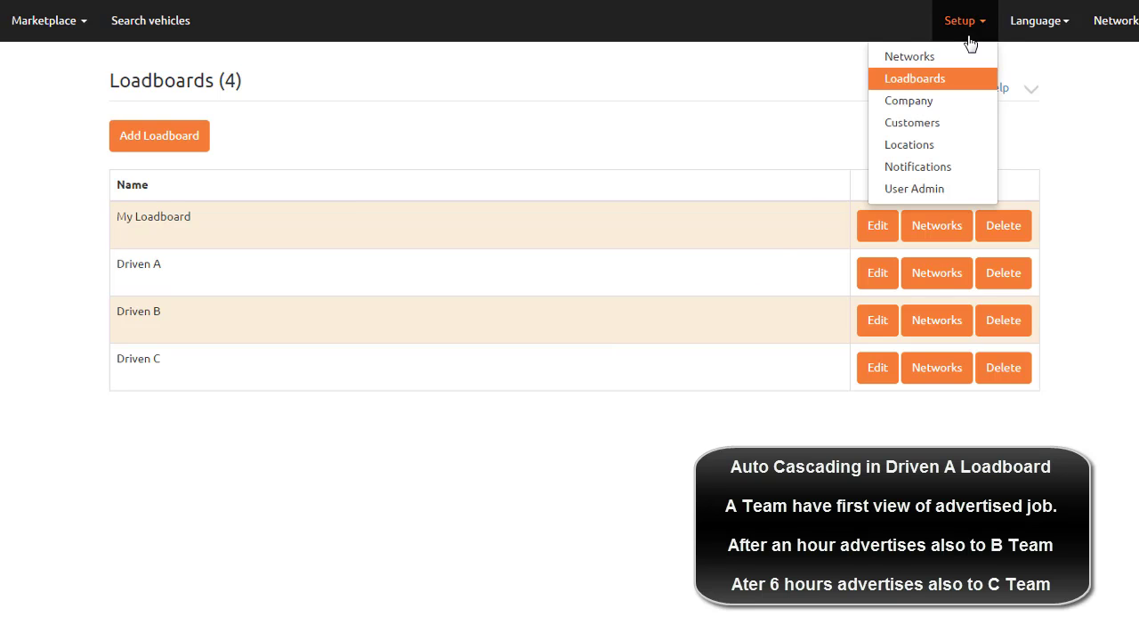
left_click(910, 57)
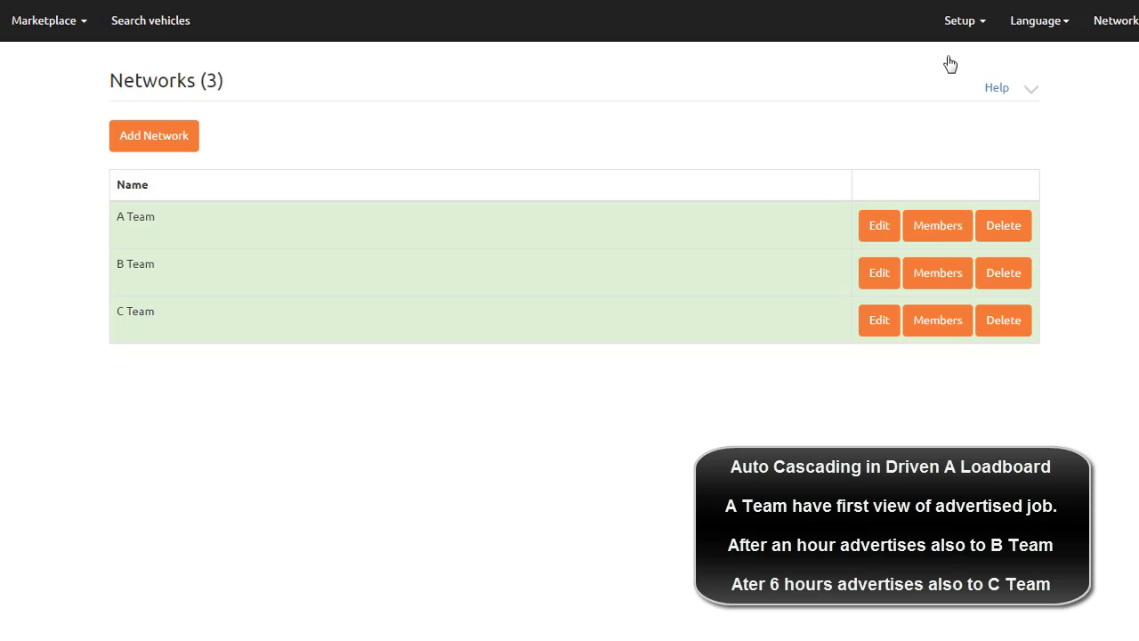
left_click(918, 246)
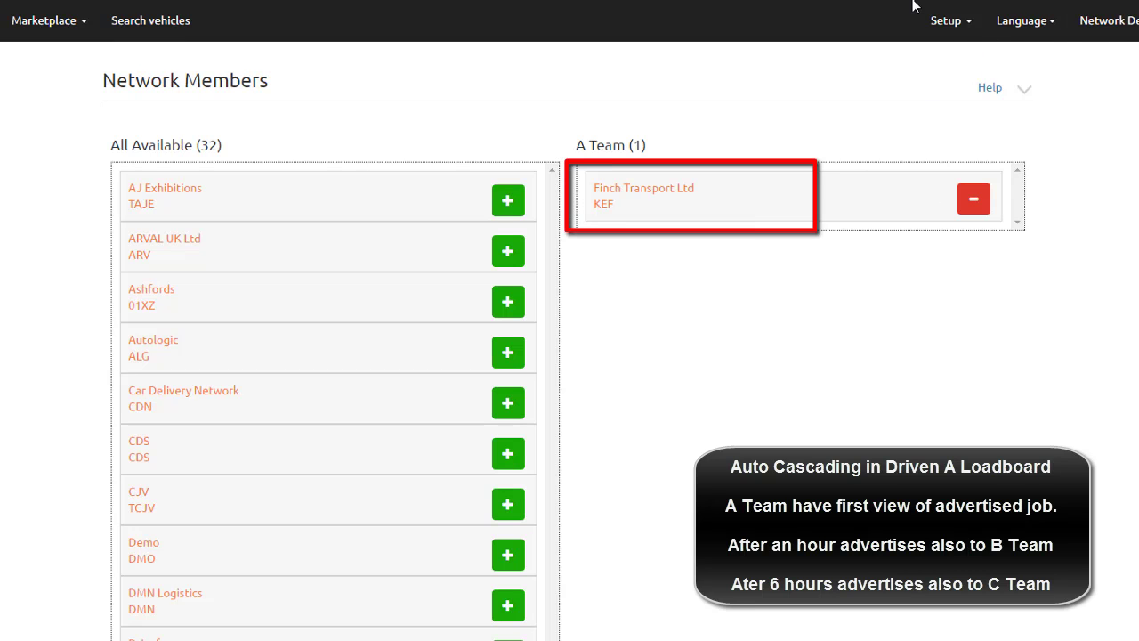
left_click(949, 20)
left_click(901, 61)
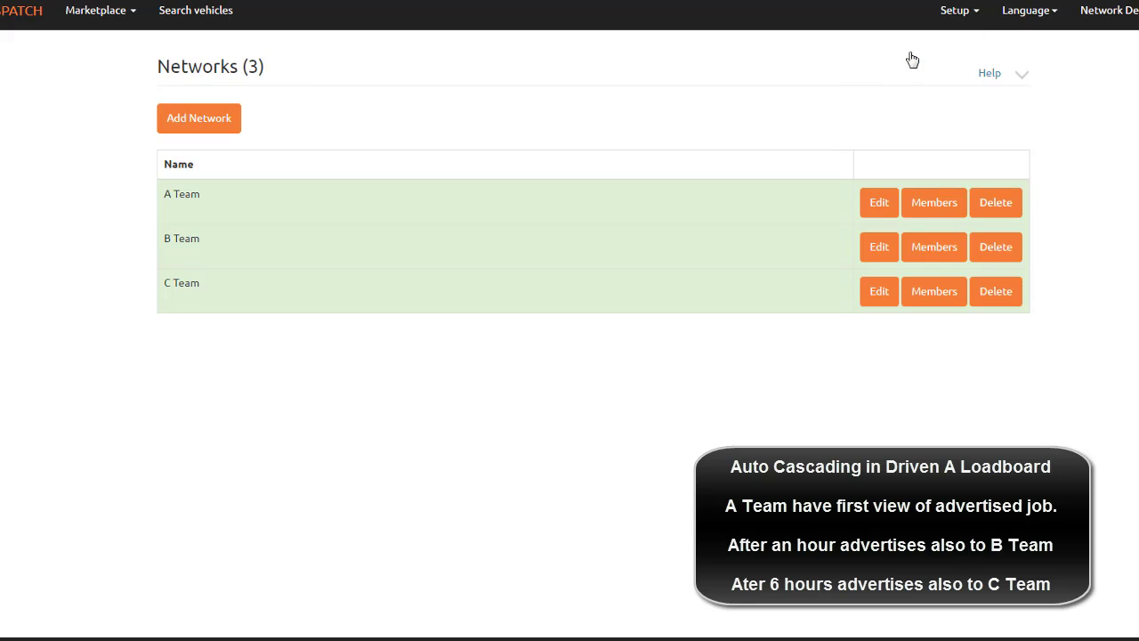
left_click(928, 251)
- Check C Team's member carriers, then return to the Loadboards list
left_click(939, 13)
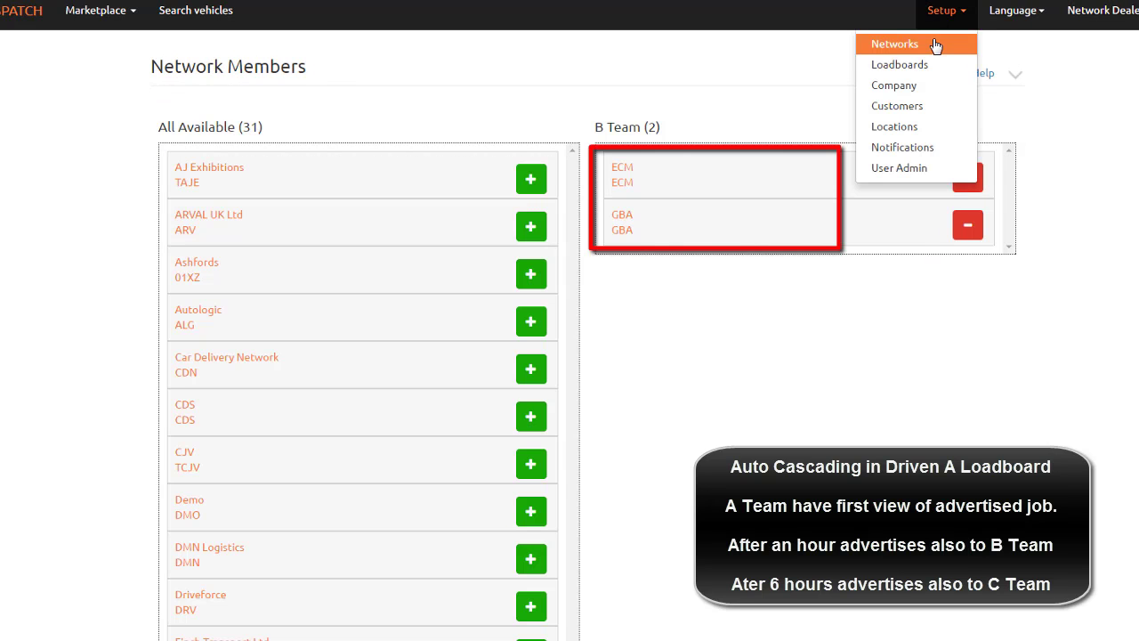
left_click(896, 41)
left_click(934, 292)
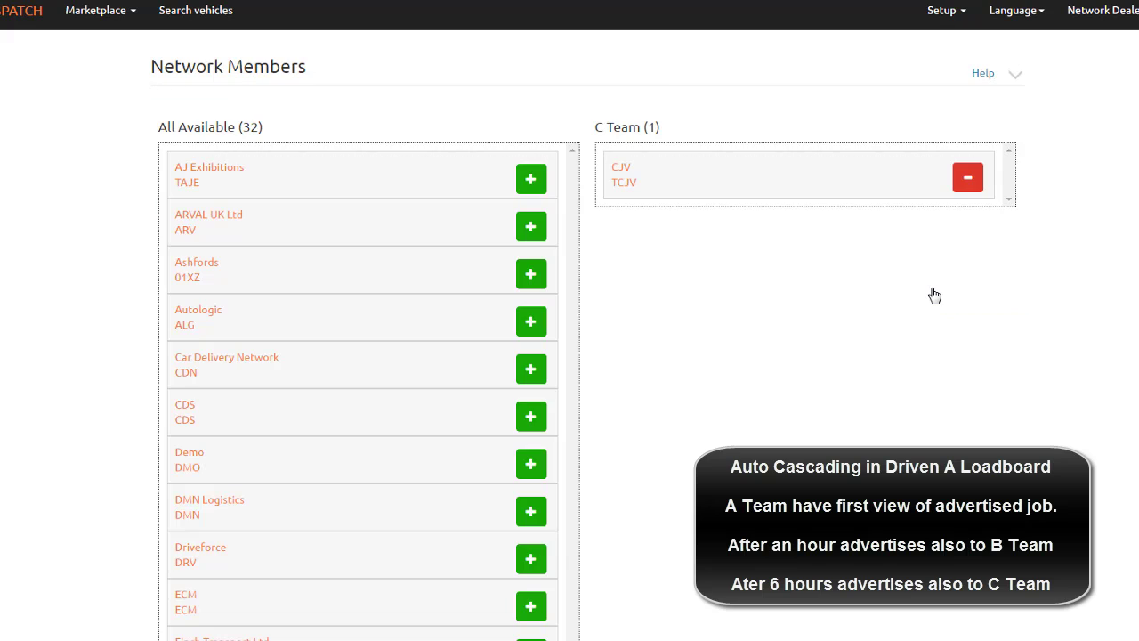
left_click(945, 10)
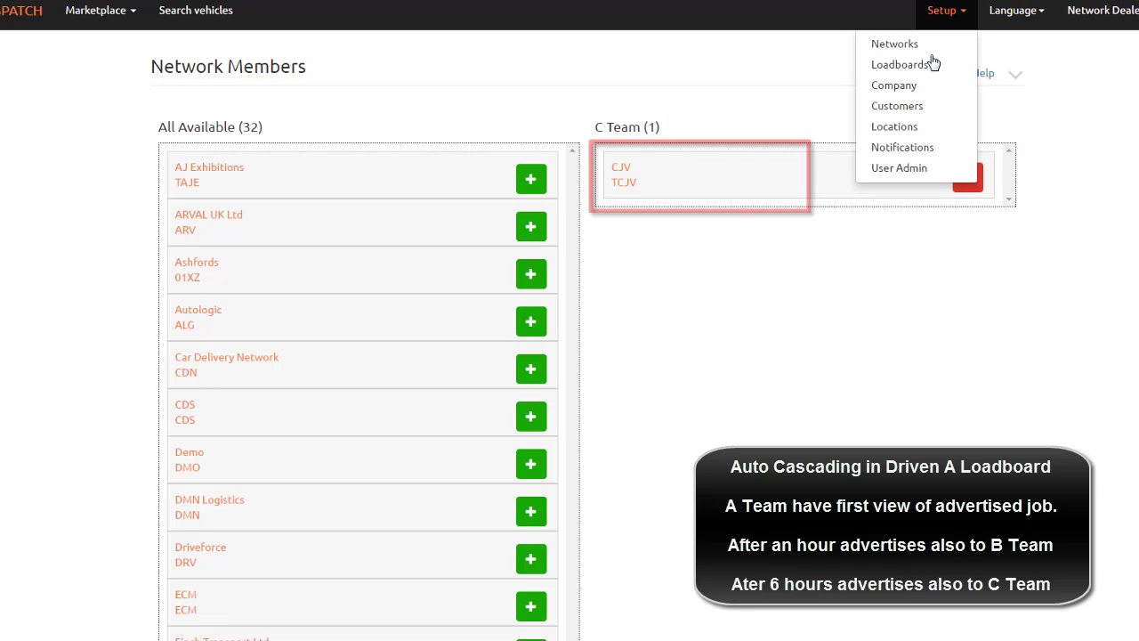
left_click(932, 67)
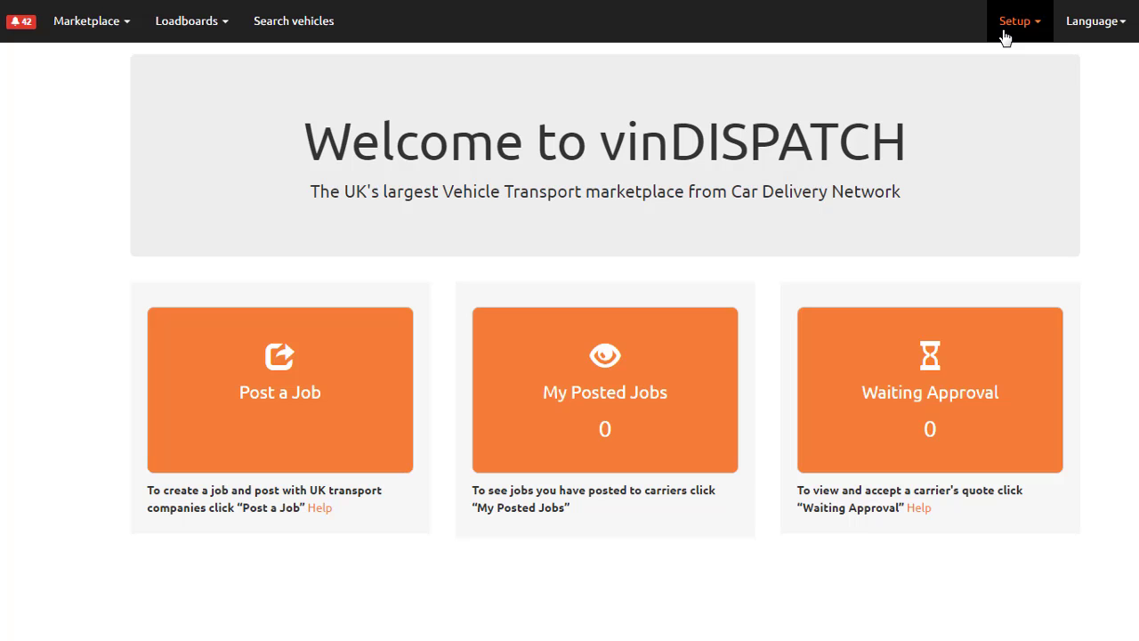
- Start a new network from the Networks list and name it 'Team A'
left_click(1006, 36)
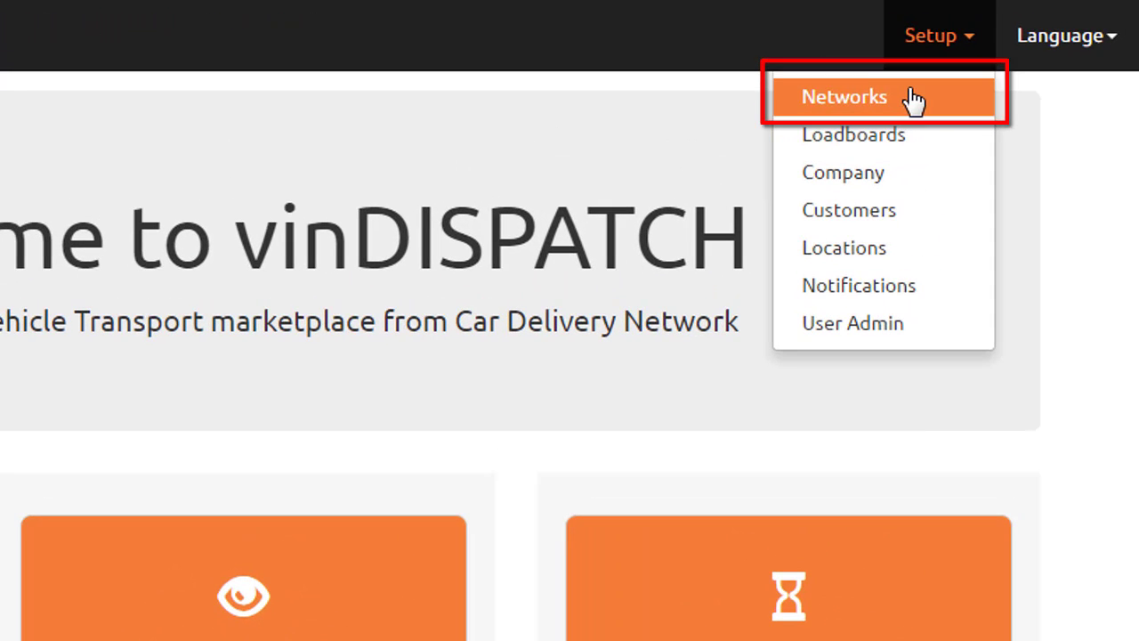
left_click(914, 100)
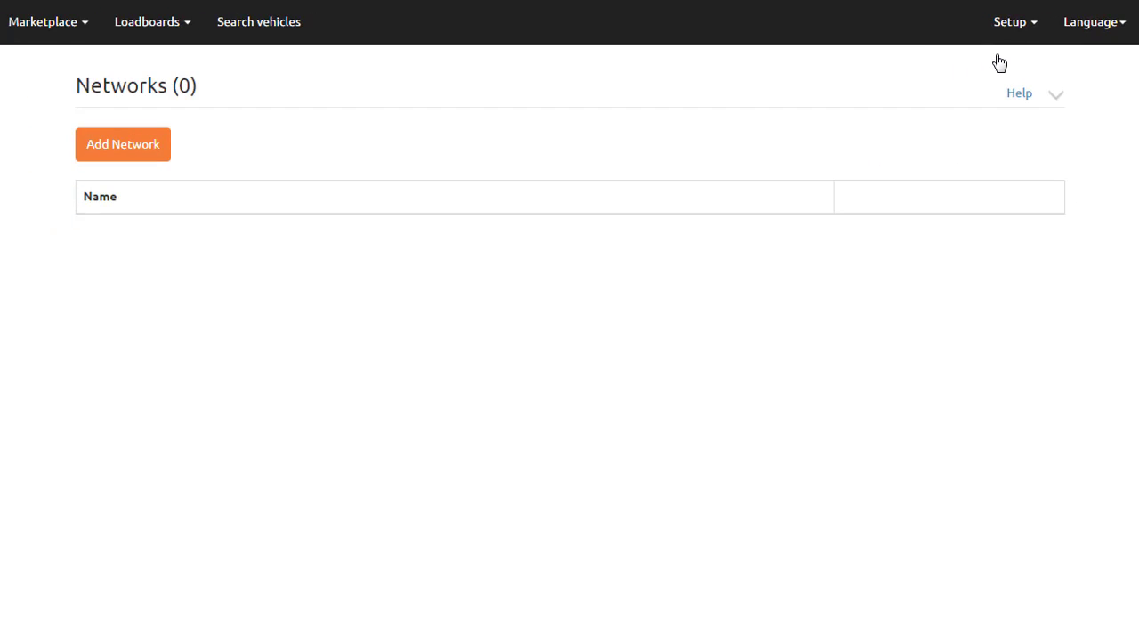
left_click(122, 153)
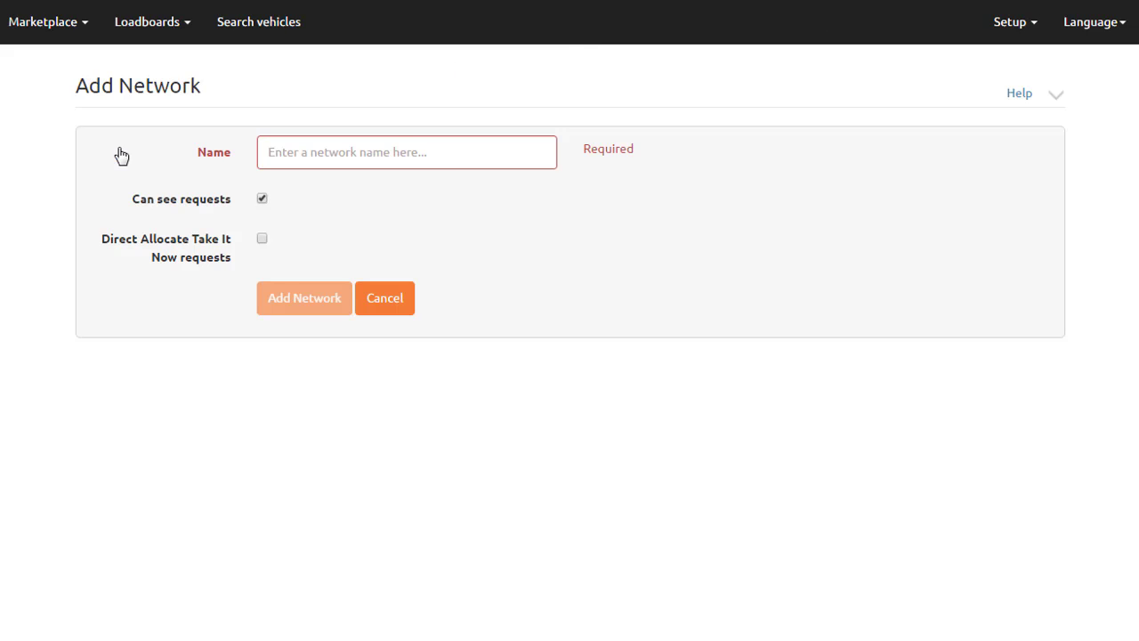
left_click(478, 155)
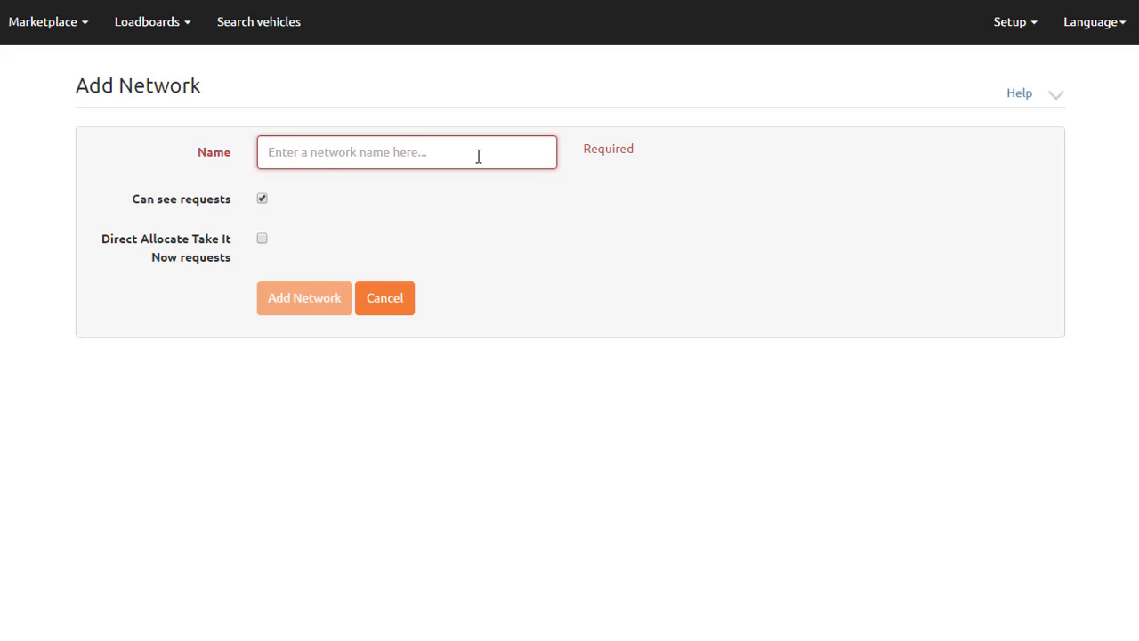
type("Team A")
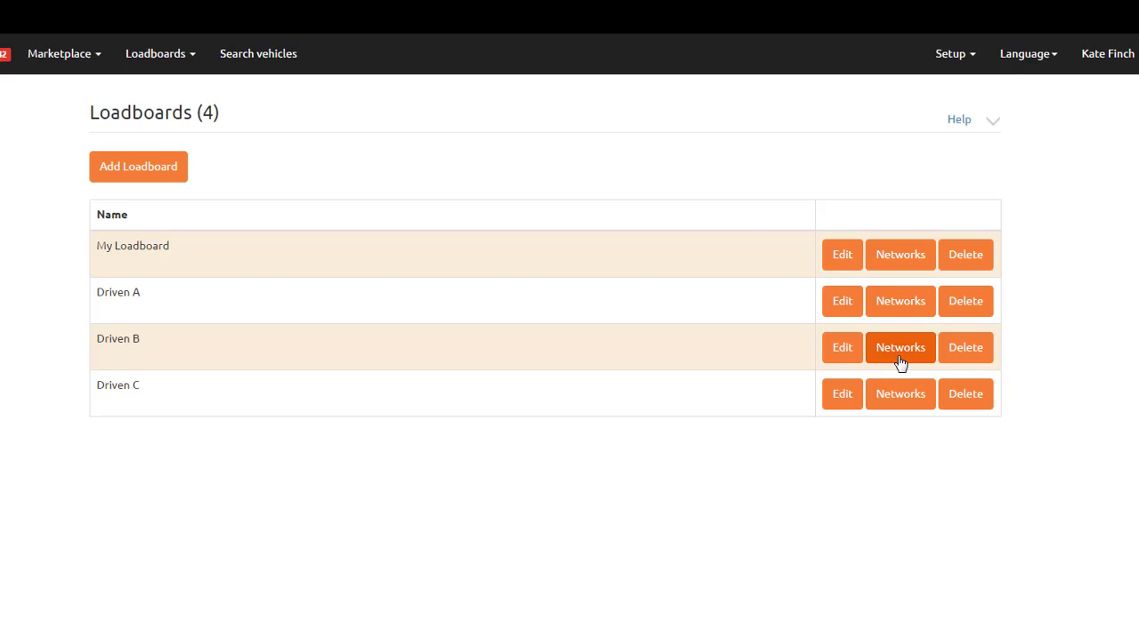
- Add Team A to the Driven B loadboard's networks
left_click(900, 349)
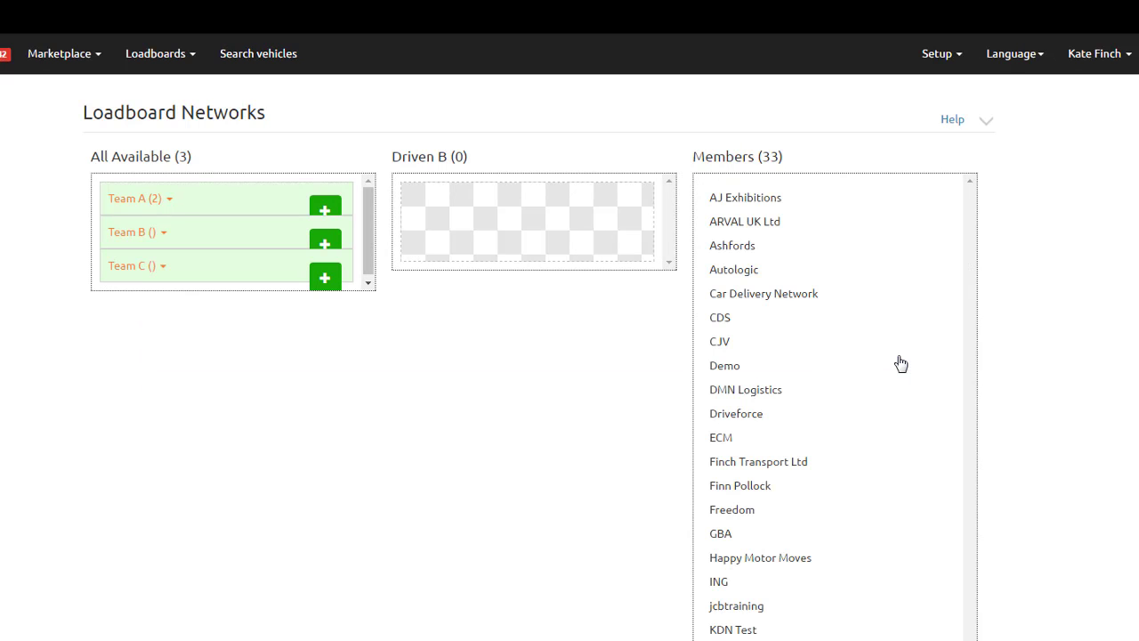
left_click(337, 214)
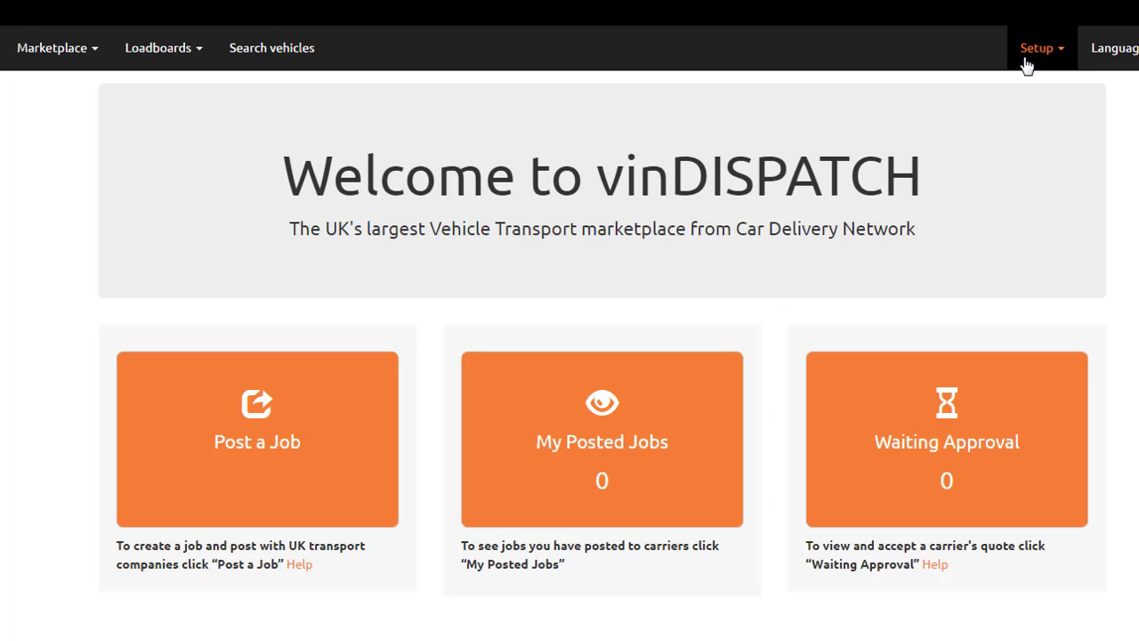
- Add a network named 'Team B' with direct allocation of Take It Now requests
left_click(1024, 58)
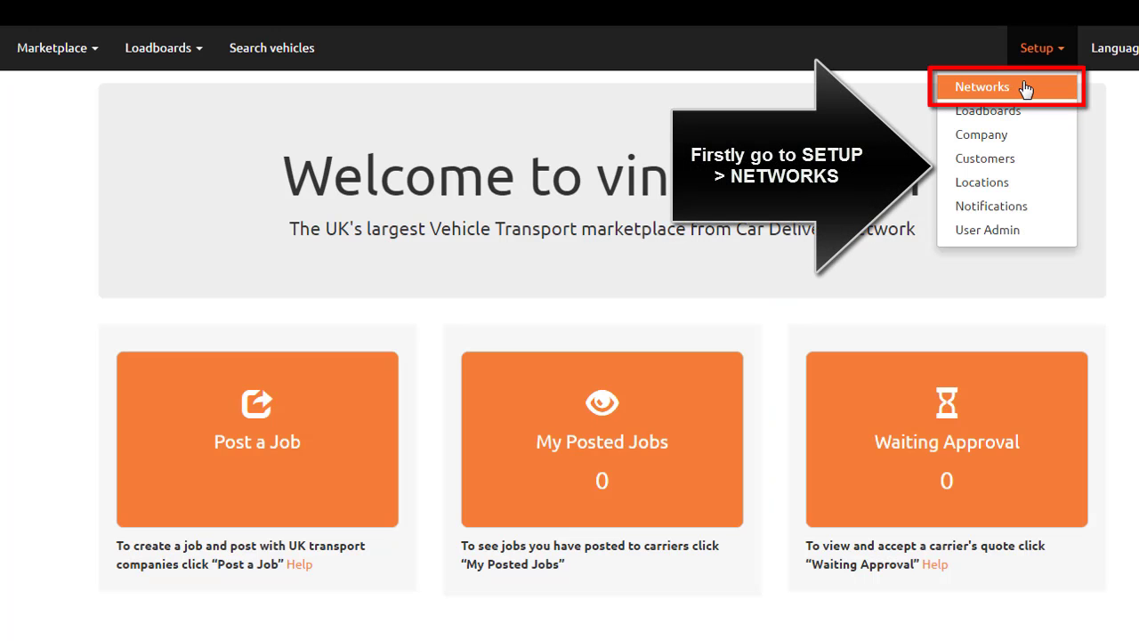
left_click(1026, 90)
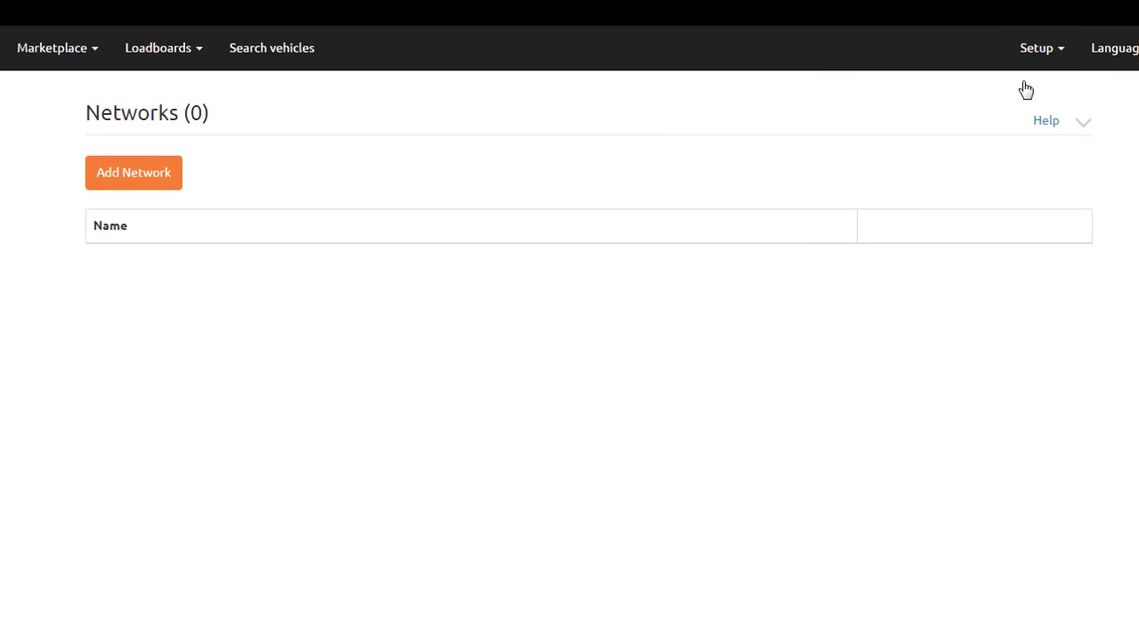
left_click(130, 181)
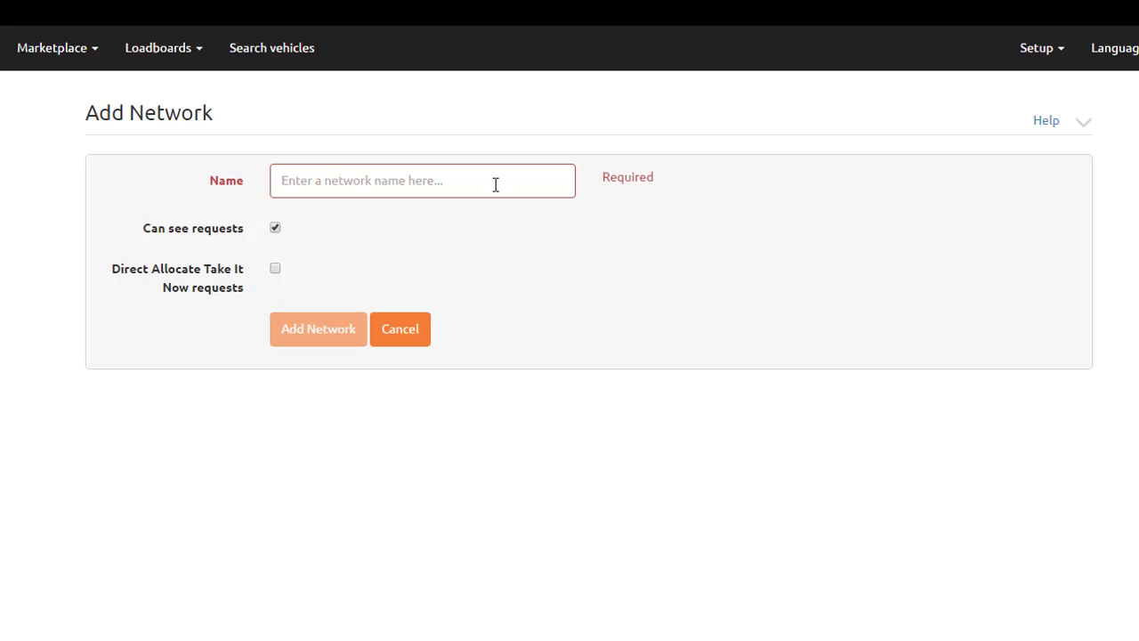
left_click(496, 184)
type("Team B")
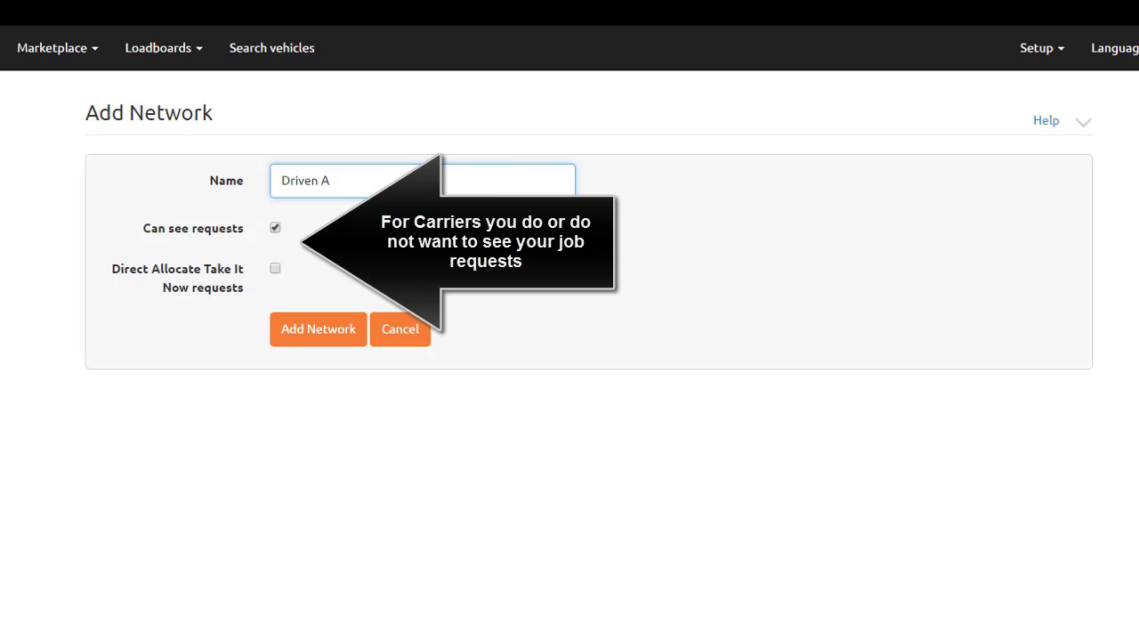
left_click(275, 268)
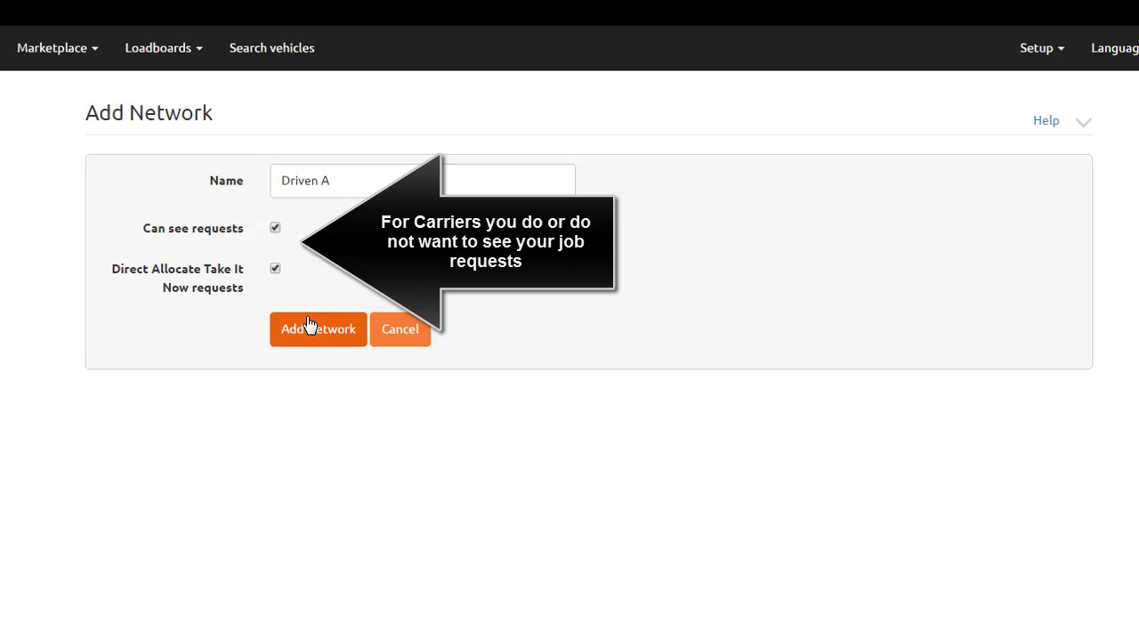
left_click(311, 329)
- Save Team B again with direct allocation, then add a 'Team C' network
left_click(494, 182)
type("Te")
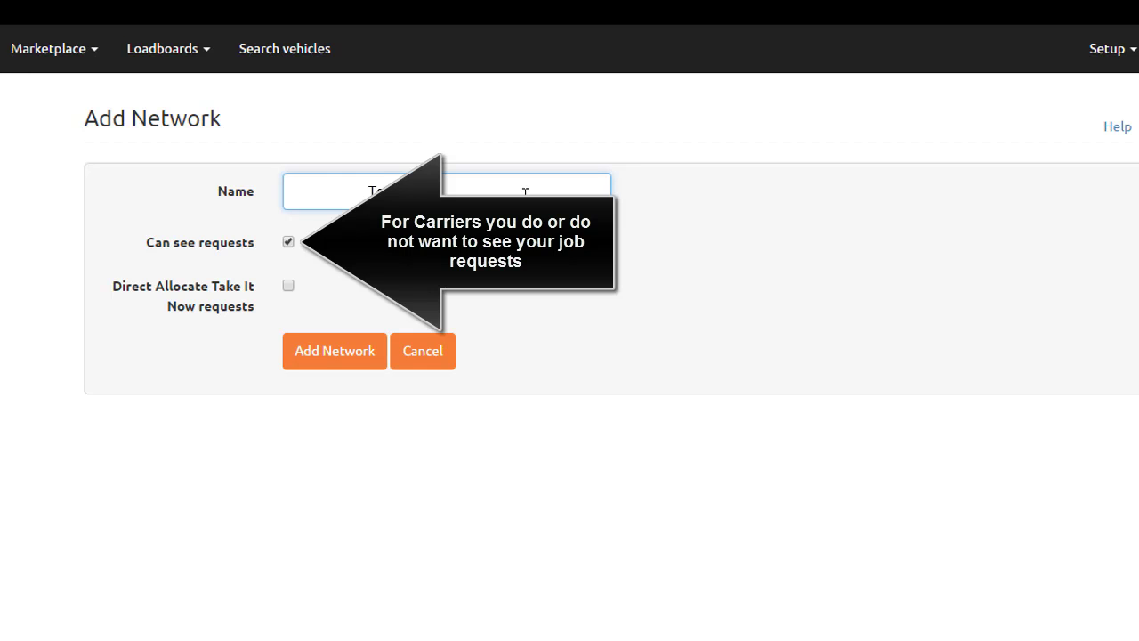
type("am B")
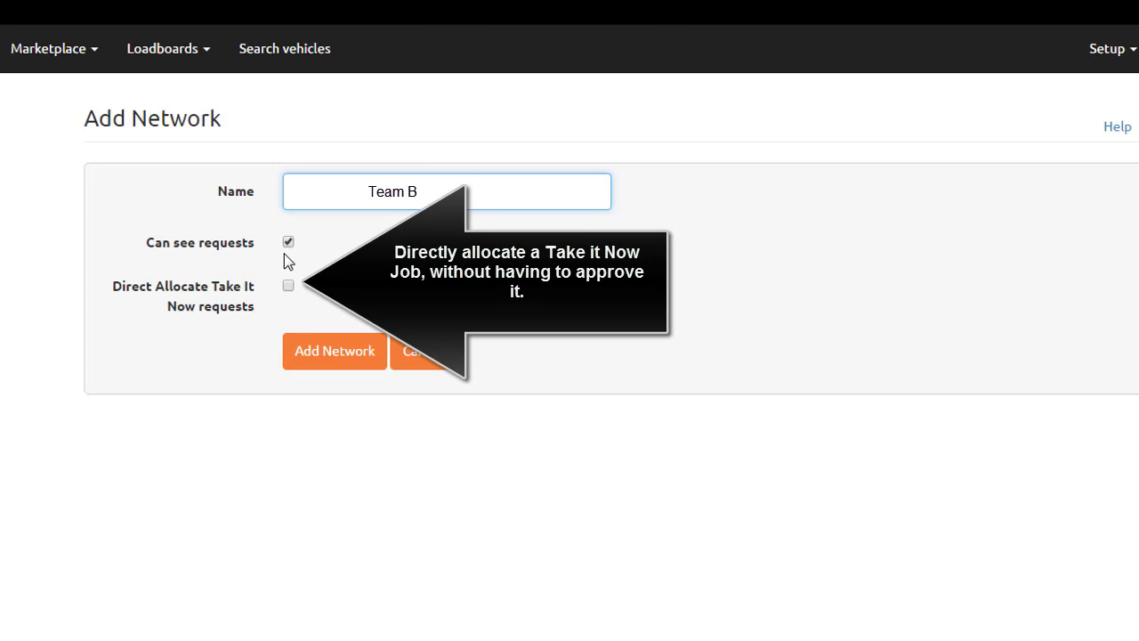
left_click(288, 288)
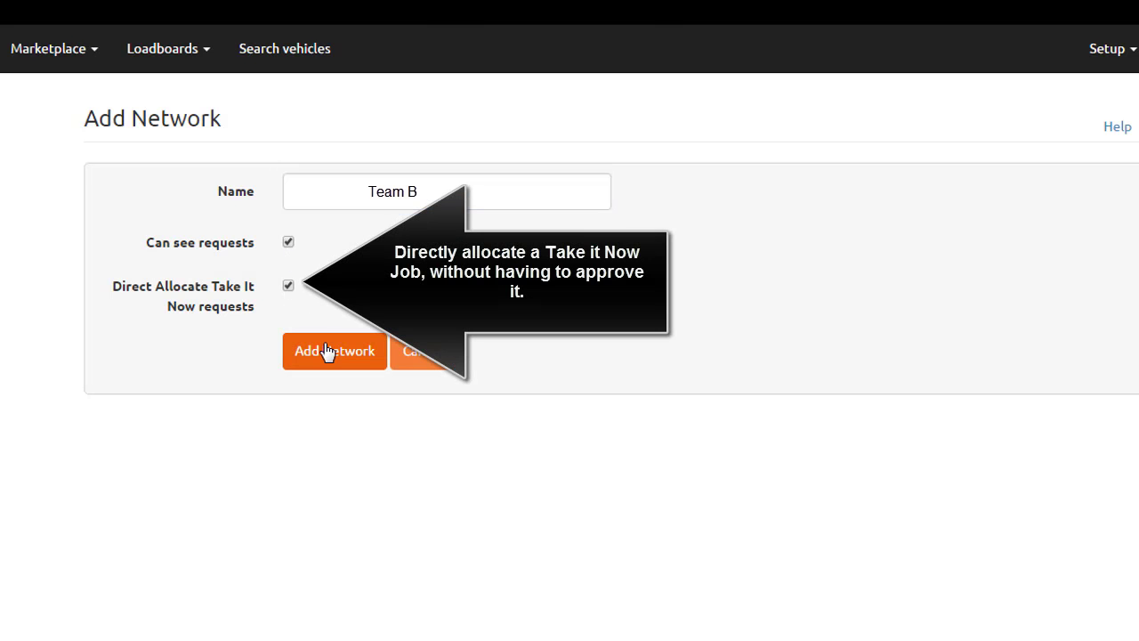
left_click(326, 349)
type("Team C")
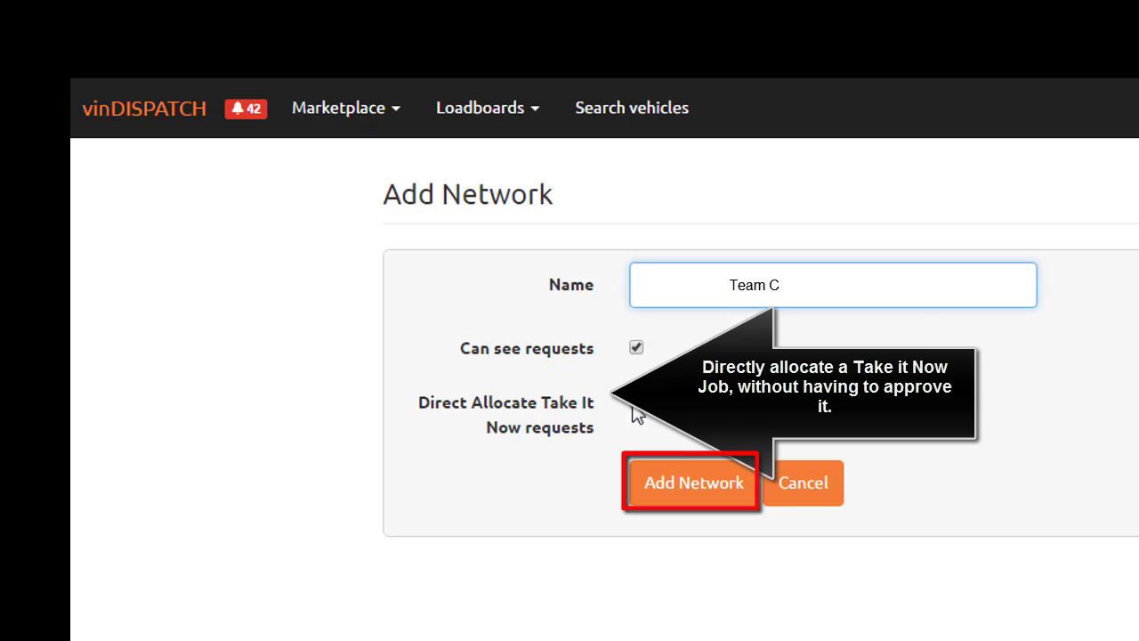
left_click(684, 480)
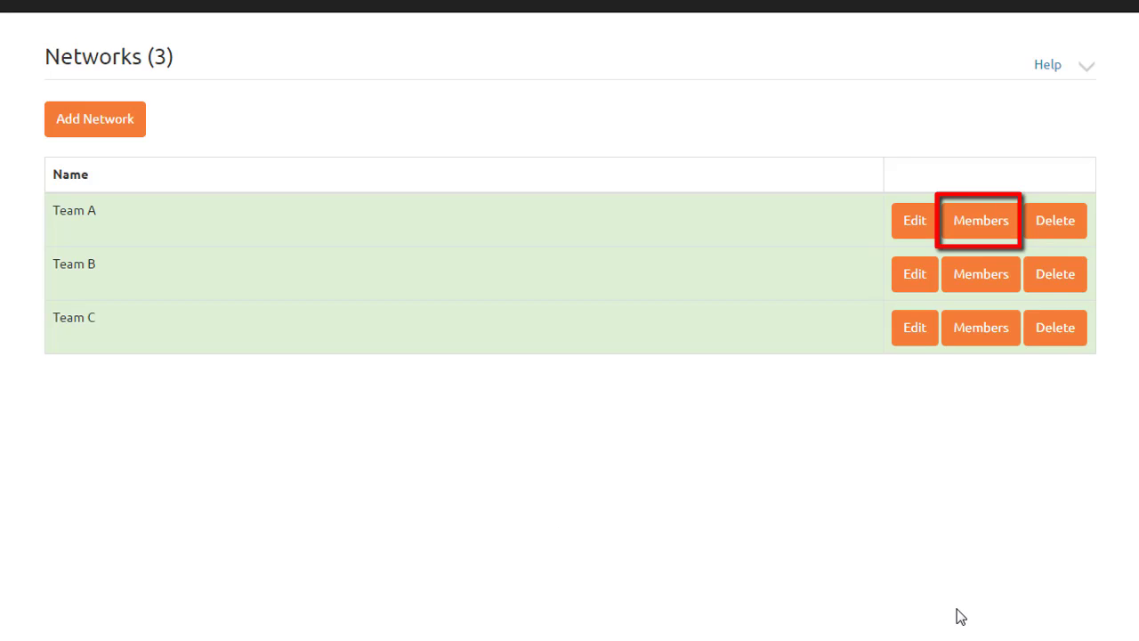
- Add Finch Transport Ltd and Car Delivery Network as Team A members
left_click(995, 226)
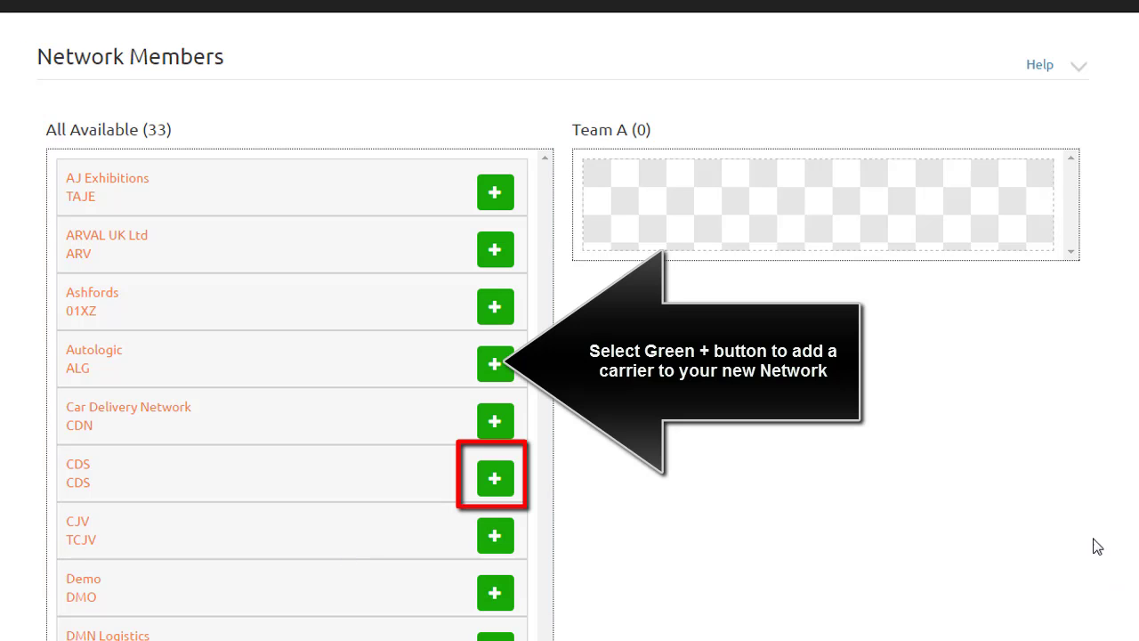
scroll(272, 620, "down", 4)
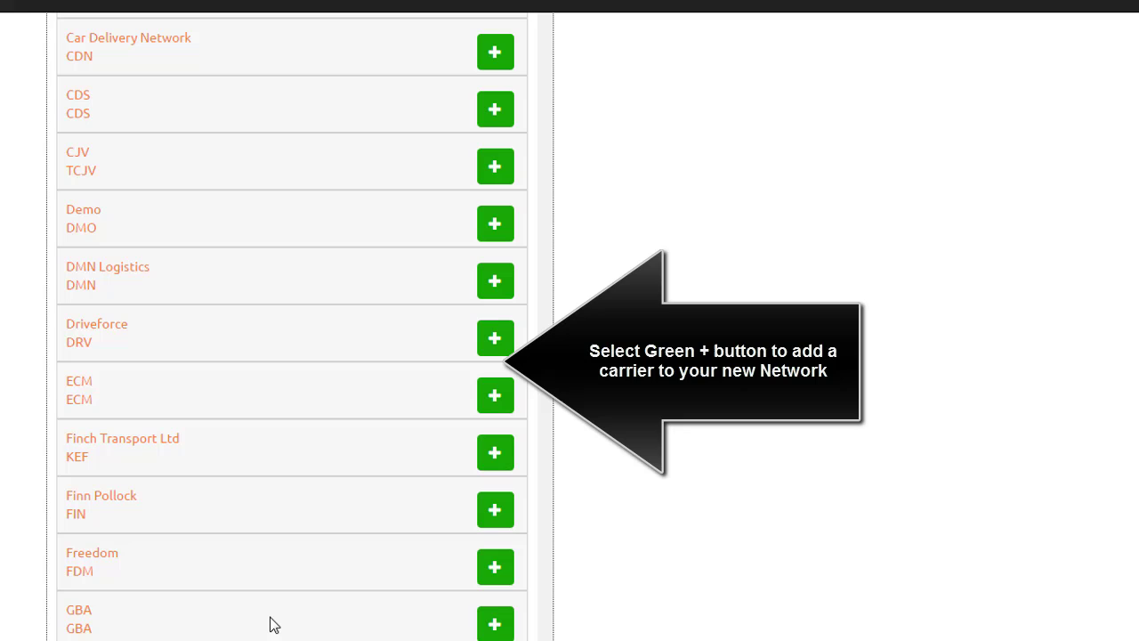
left_click(495, 456)
scroll(453, 457, "up", 3)
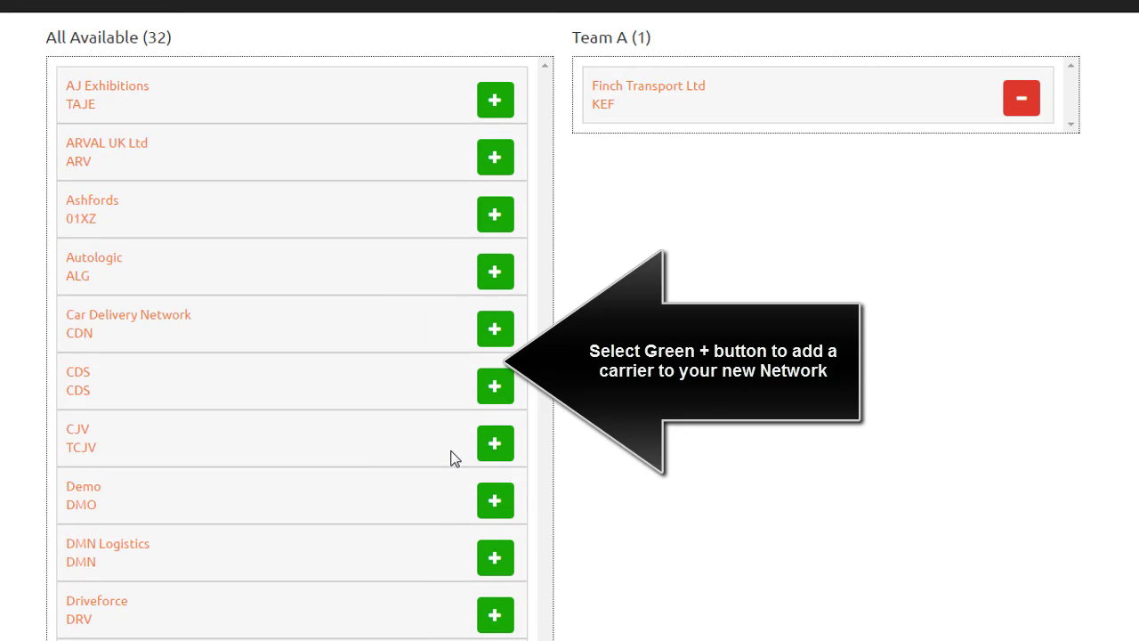
left_click(496, 329)
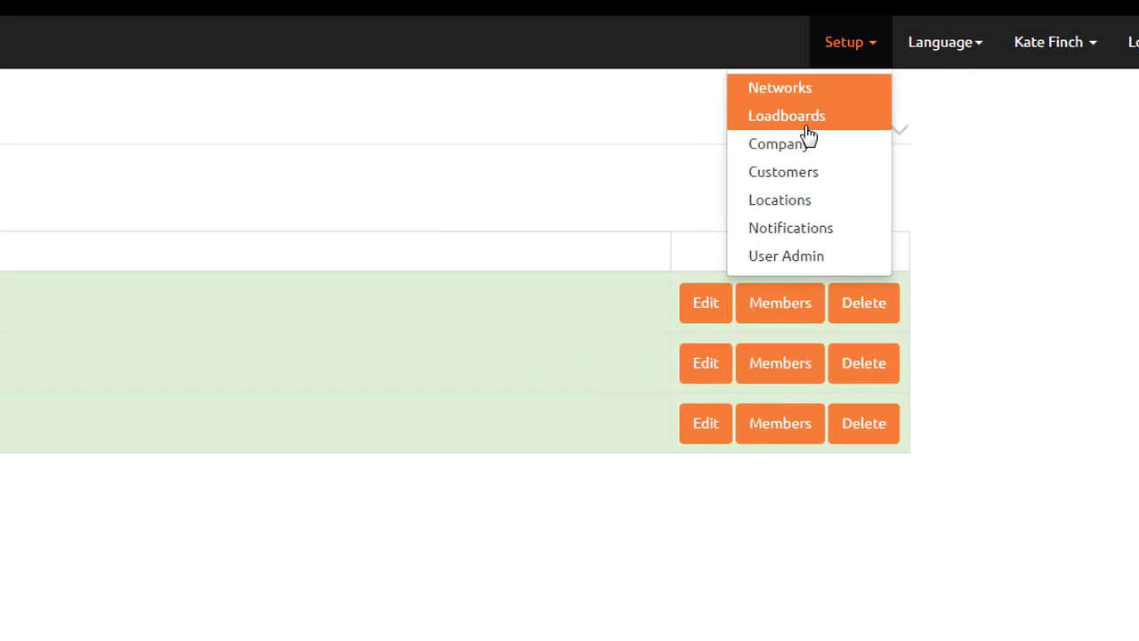
- Start a new 'Driven A' loadboard where members create loads and loads cascade
left_click(583, 176)
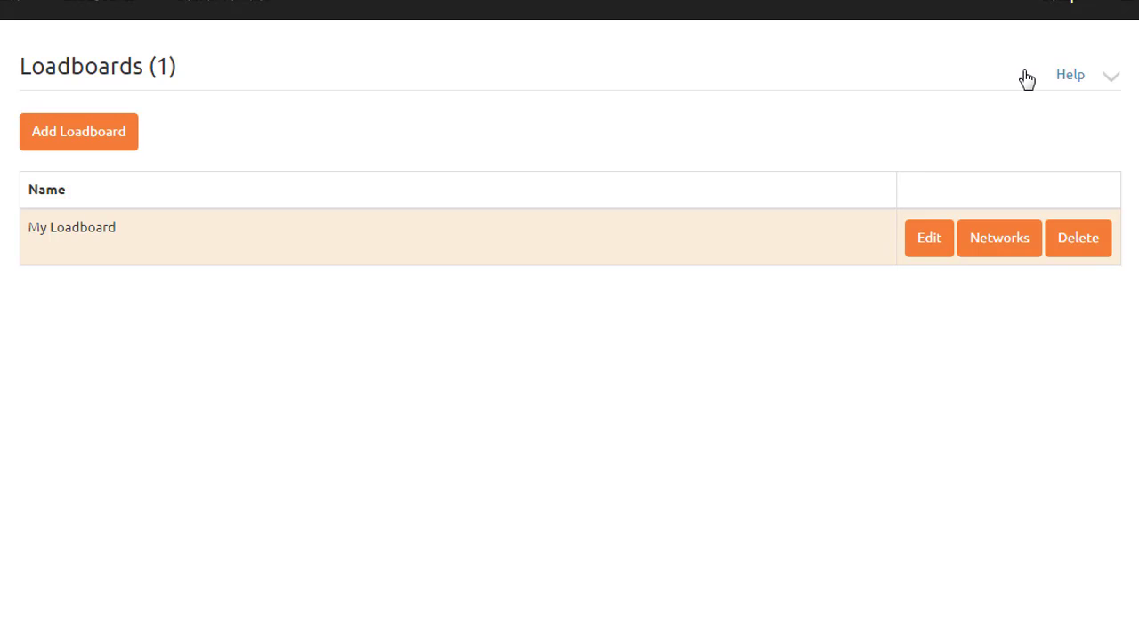
left_click(90, 141)
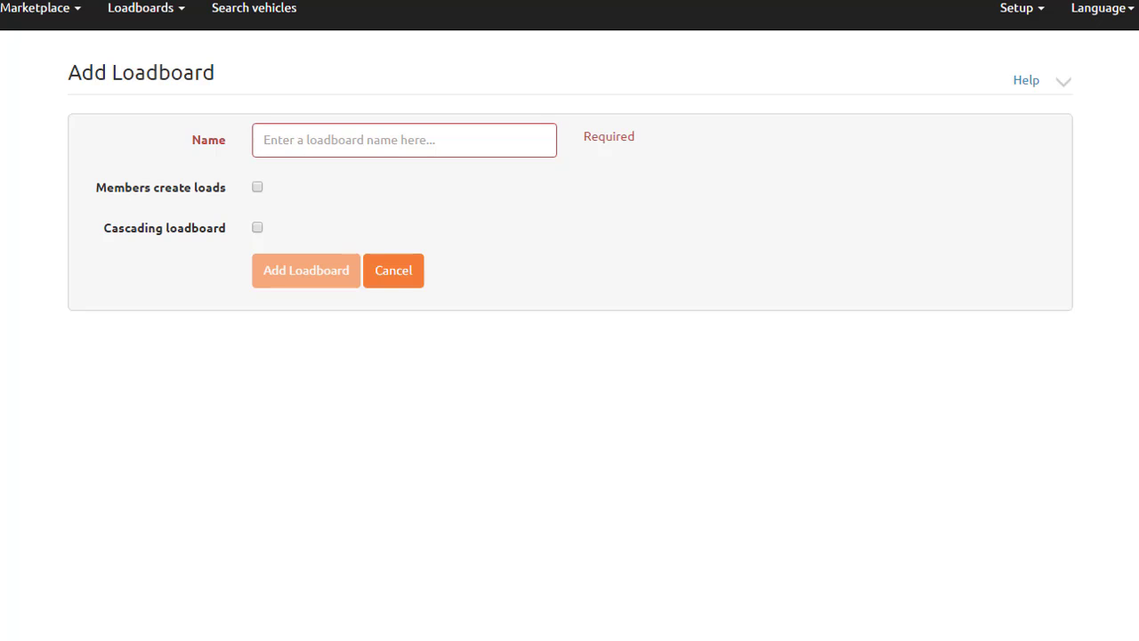
left_click(390, 138)
type("Driven A")
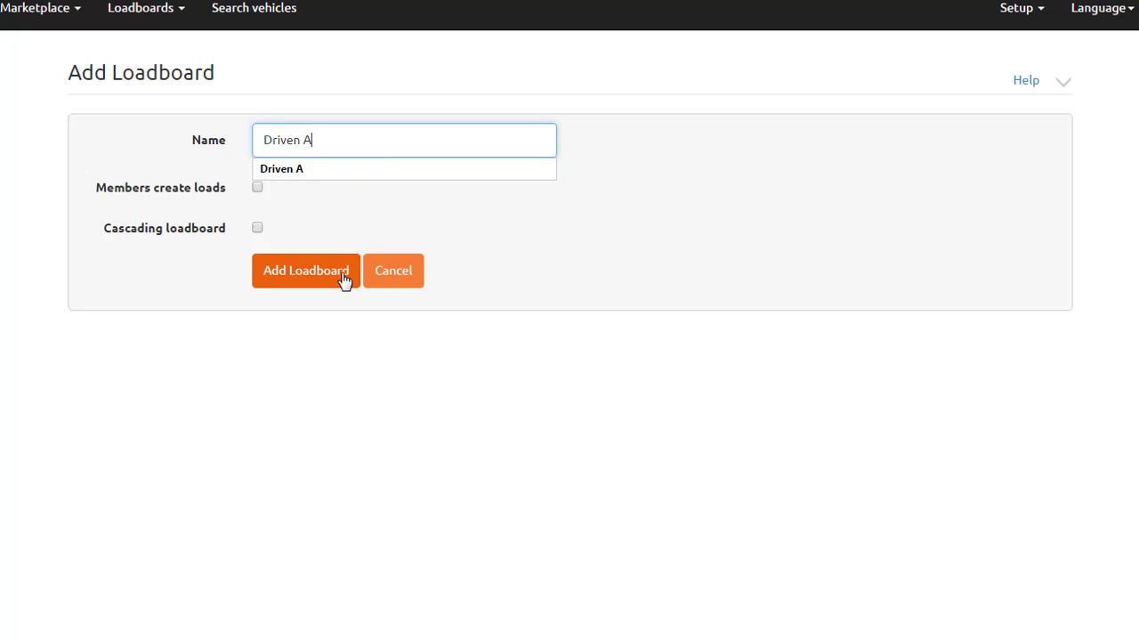
left_click(259, 190)
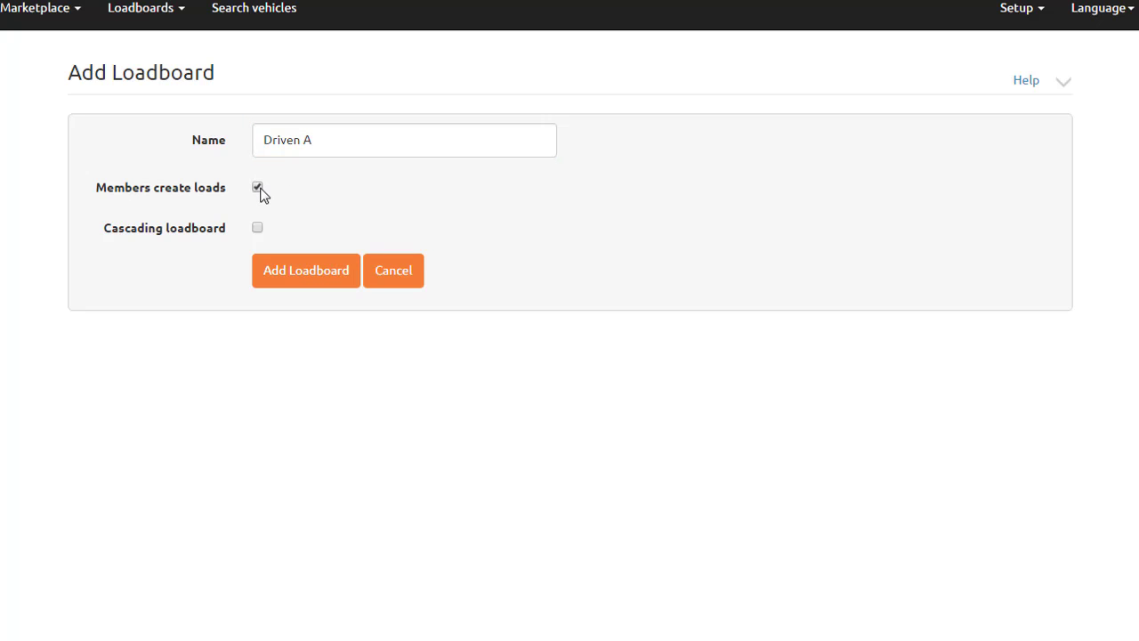
left_click(258, 229)
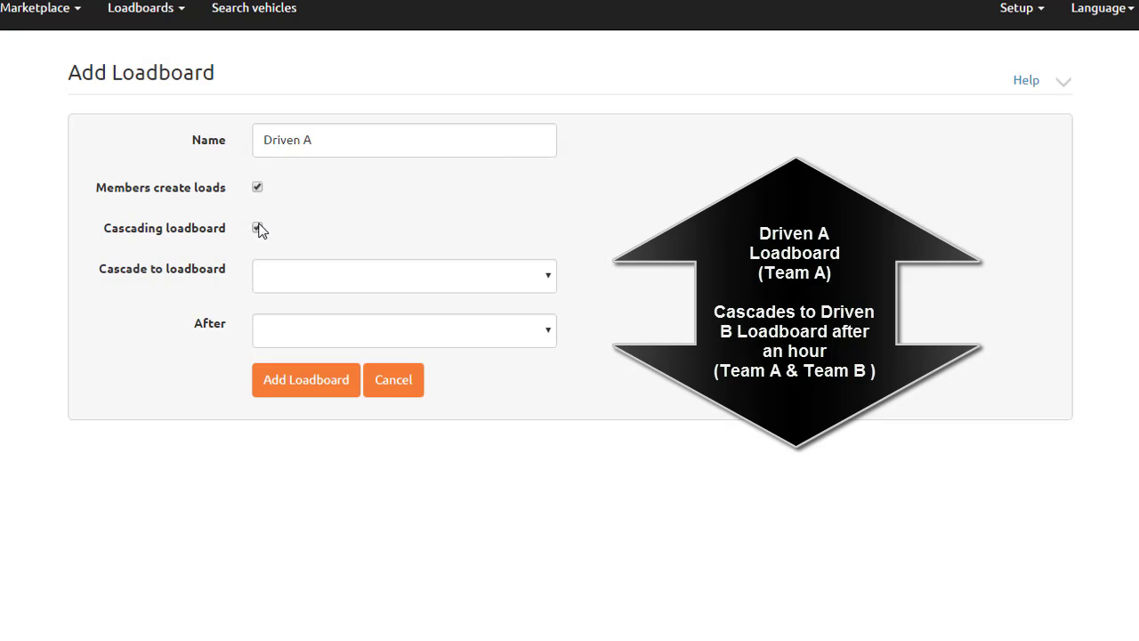
- Set Driven A's cascade to Driven B after 1 hour and save it
left_click(285, 336)
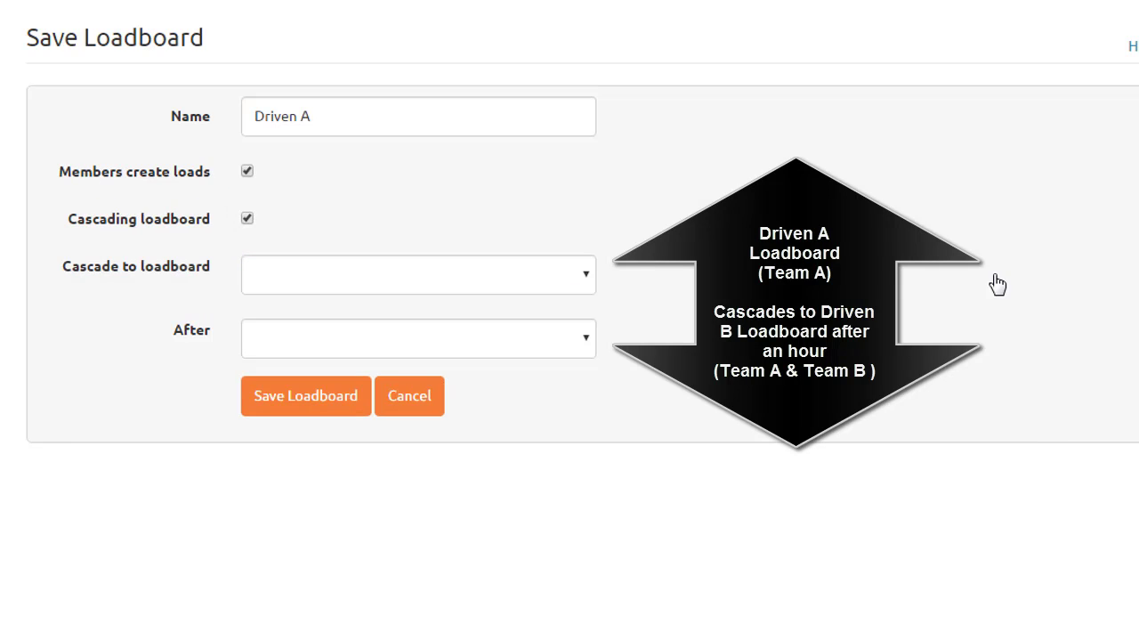
left_click(552, 275)
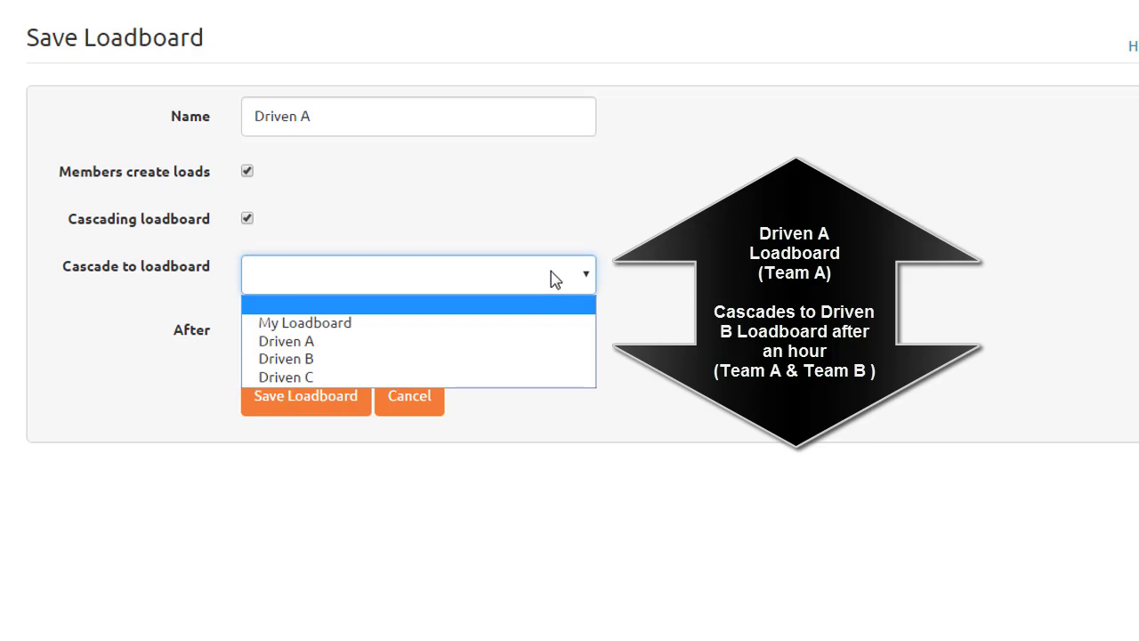
left_click(507, 358)
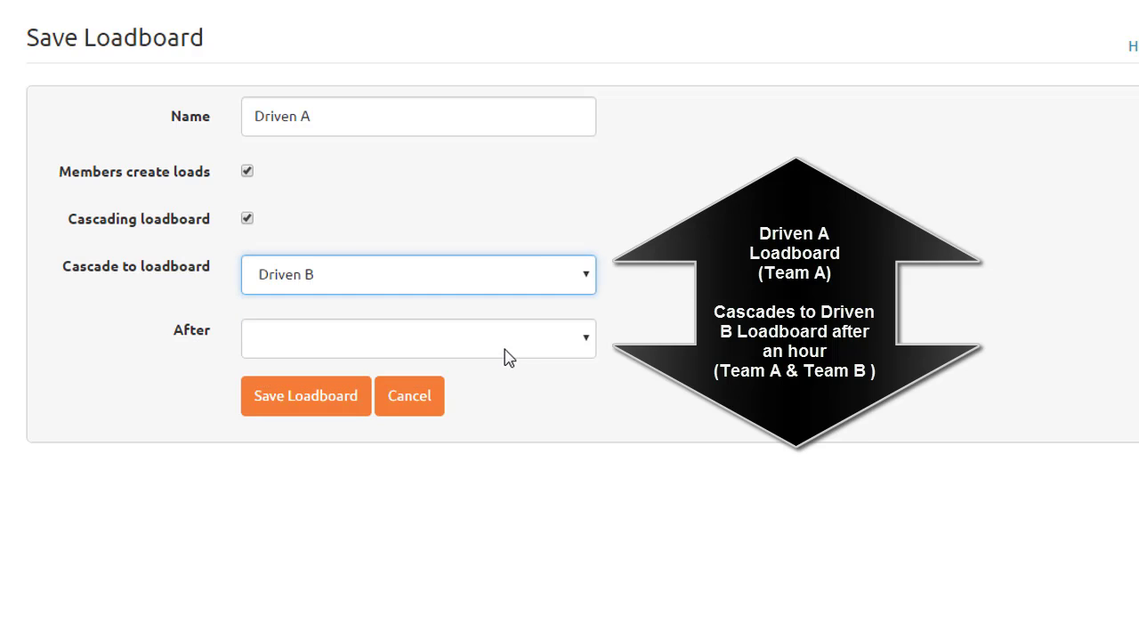
left_click(510, 350)
left_click(382, 462)
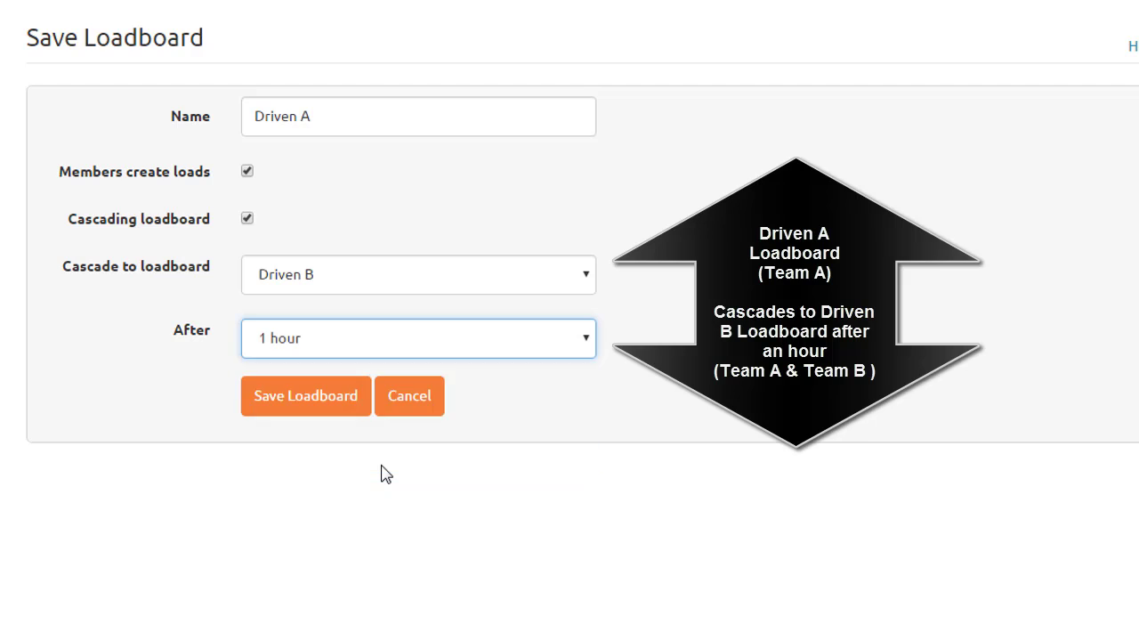
left_click(293, 383)
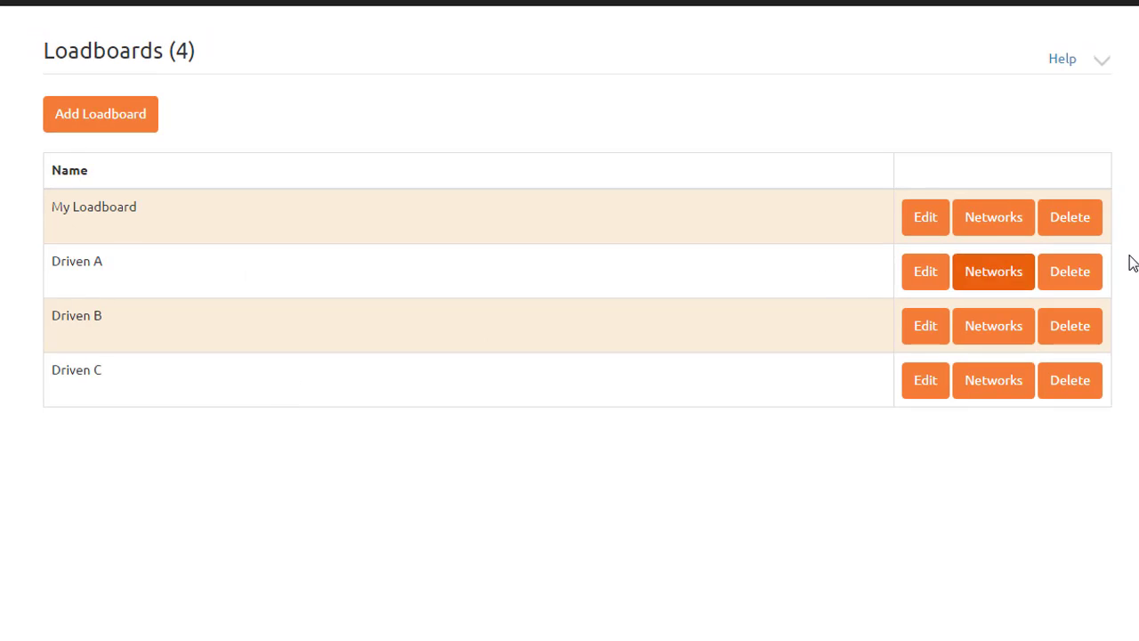
- Add Team A, Team B and Team C to Driven C's networks, then list A Team's carriers
left_click(1023, 341)
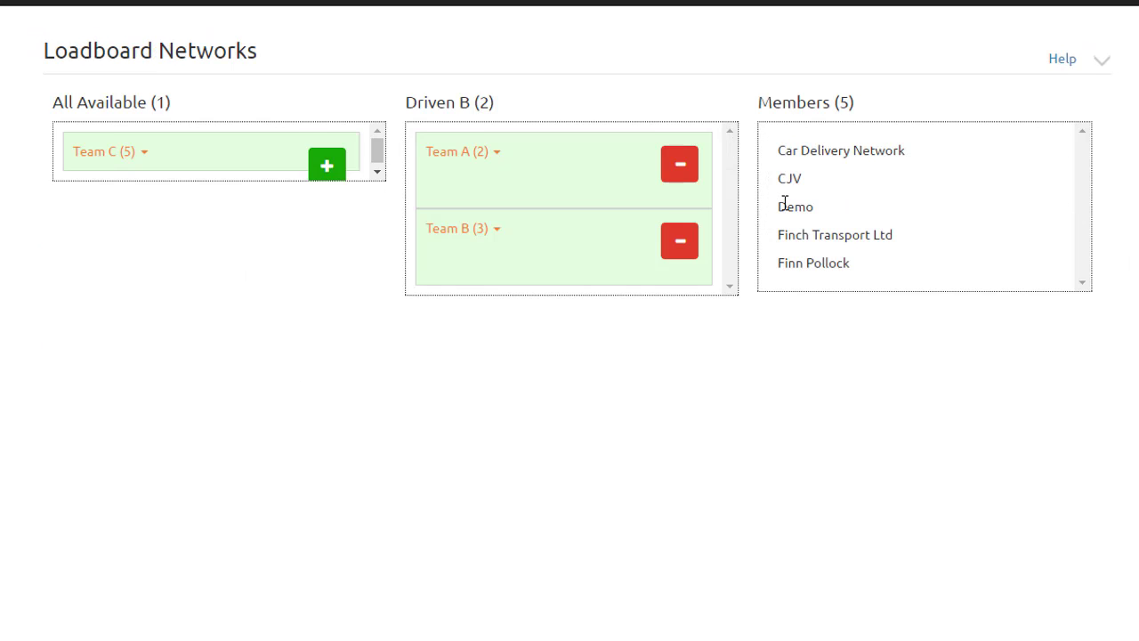
key("alt+Left")
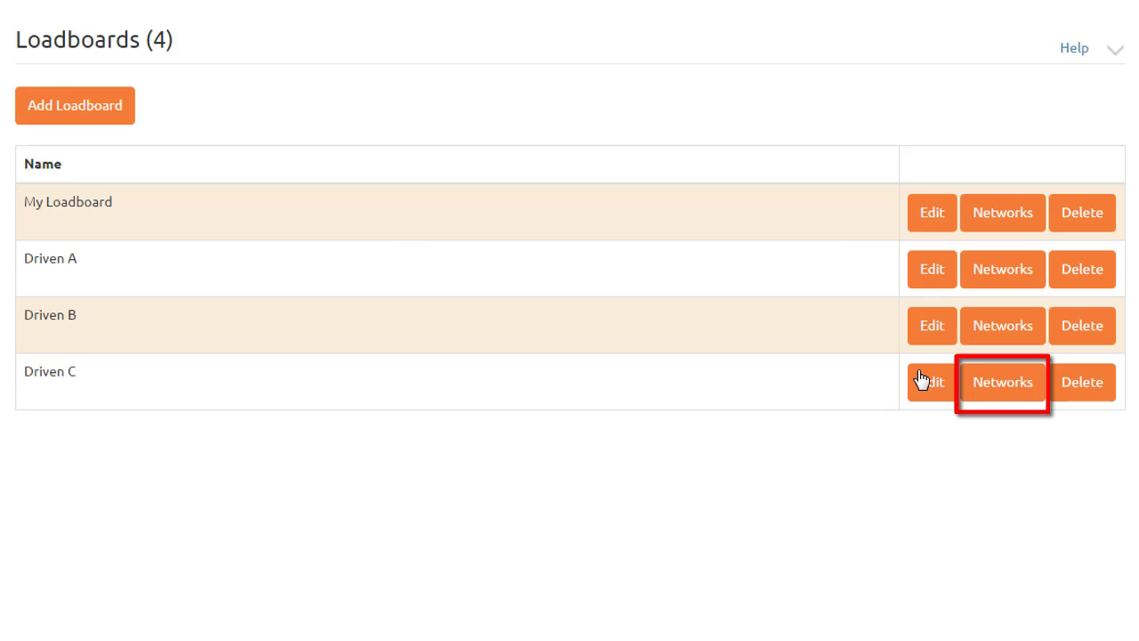
left_click(994, 386)
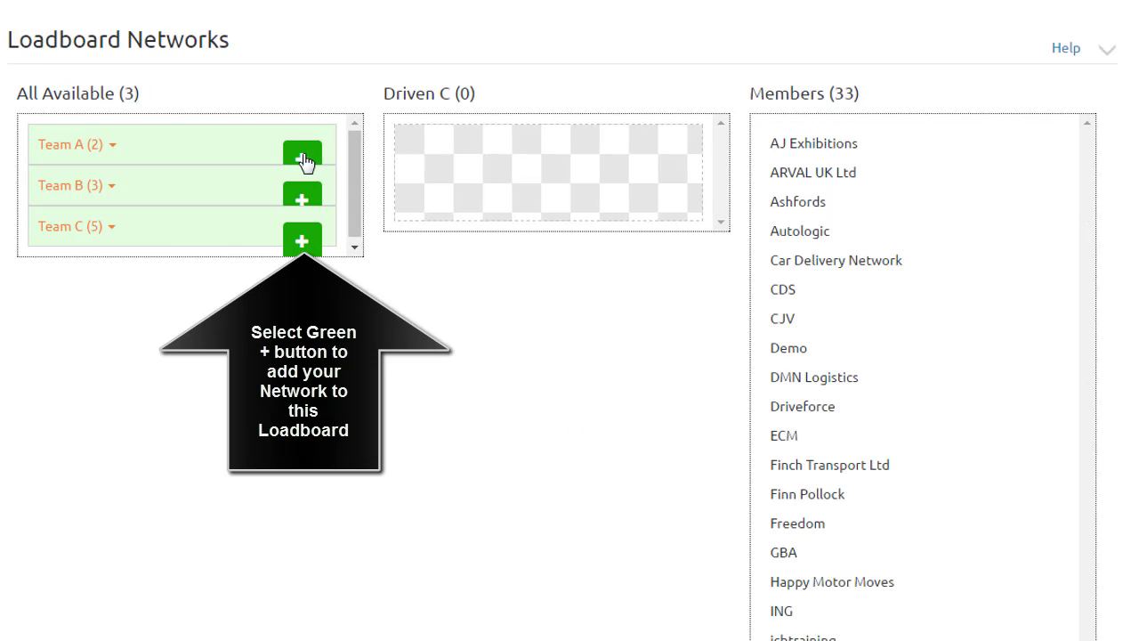
left_click(298, 158)
left_click(297, 159)
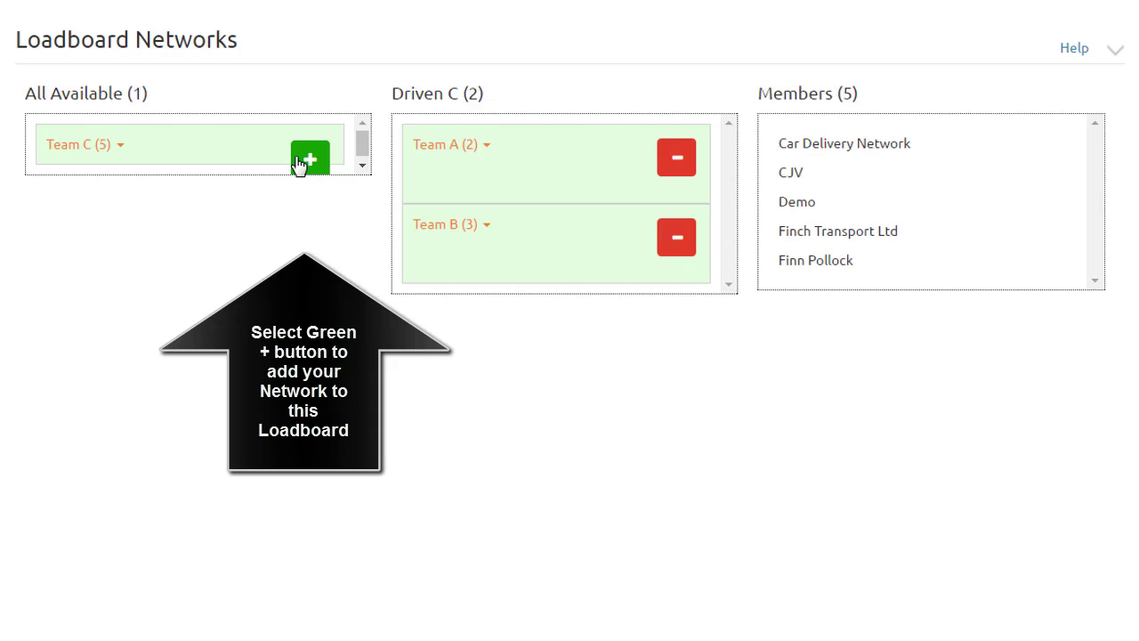
left_click(300, 162)
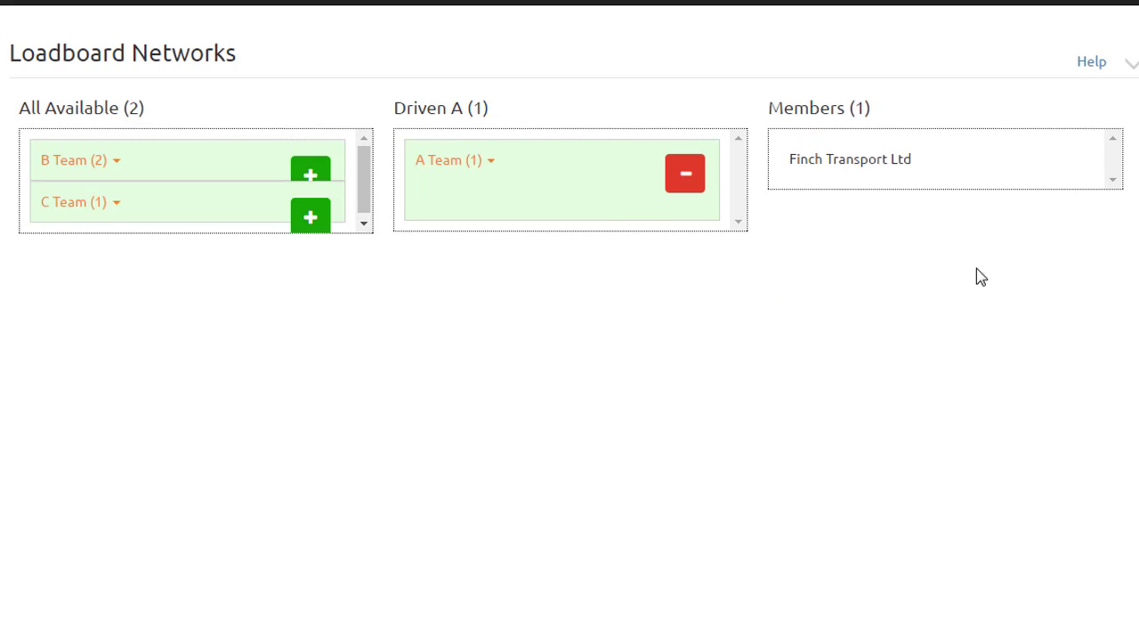
left_click(420, 168)
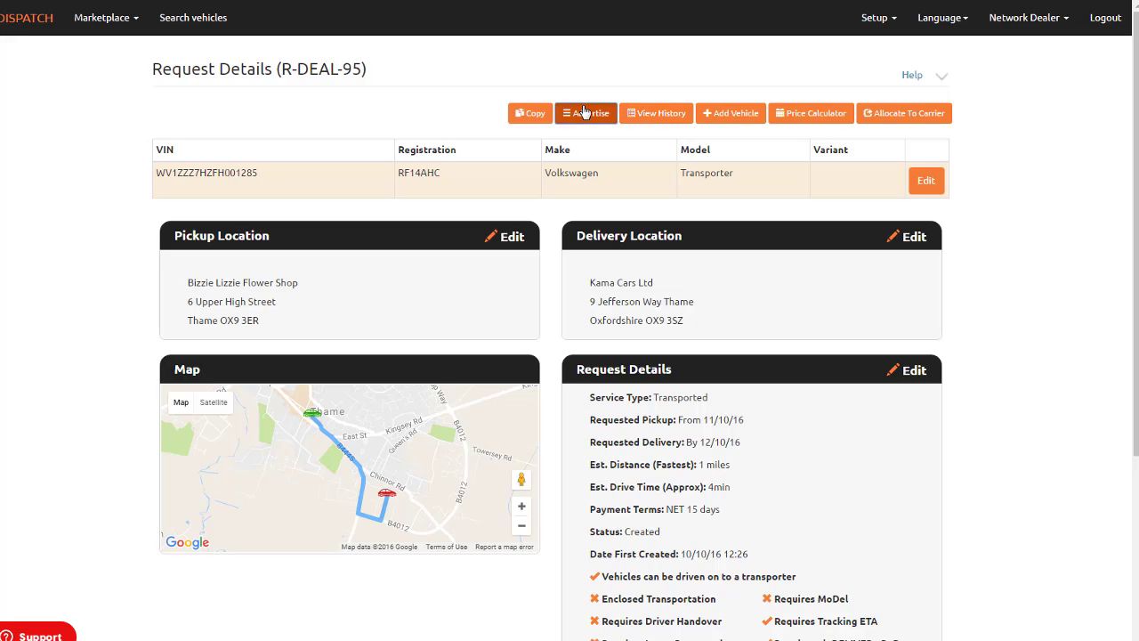
- Advertise request R-DEAL-95 (Volkswagen Transporter) on the Driven A loadboard and confirm
left_click(588, 111)
left_click(587, 119)
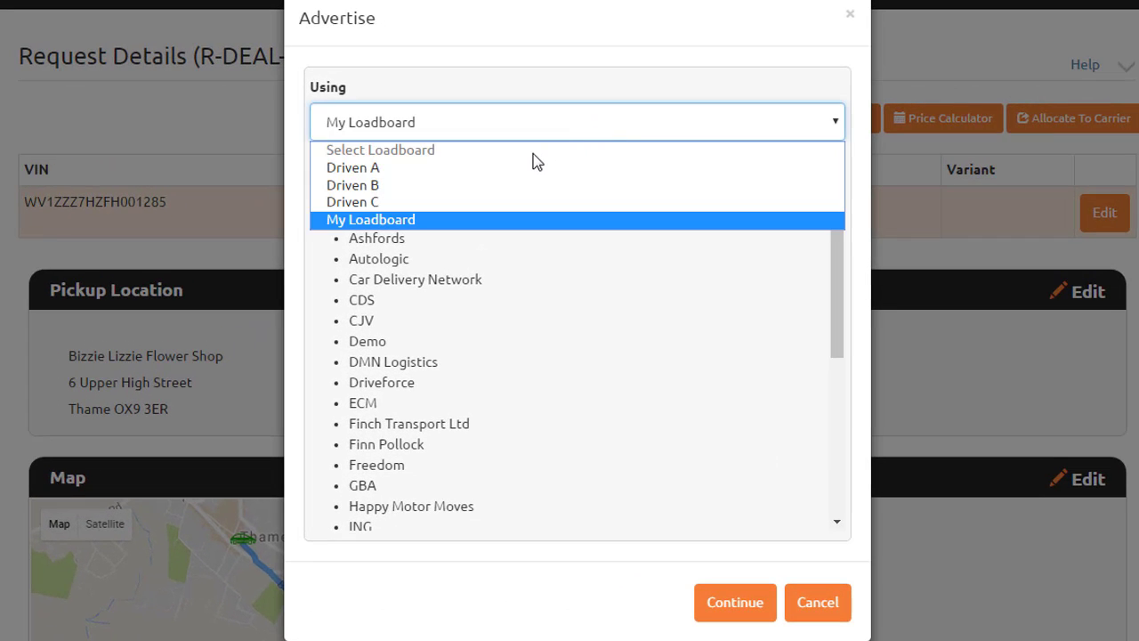
left_click(475, 171)
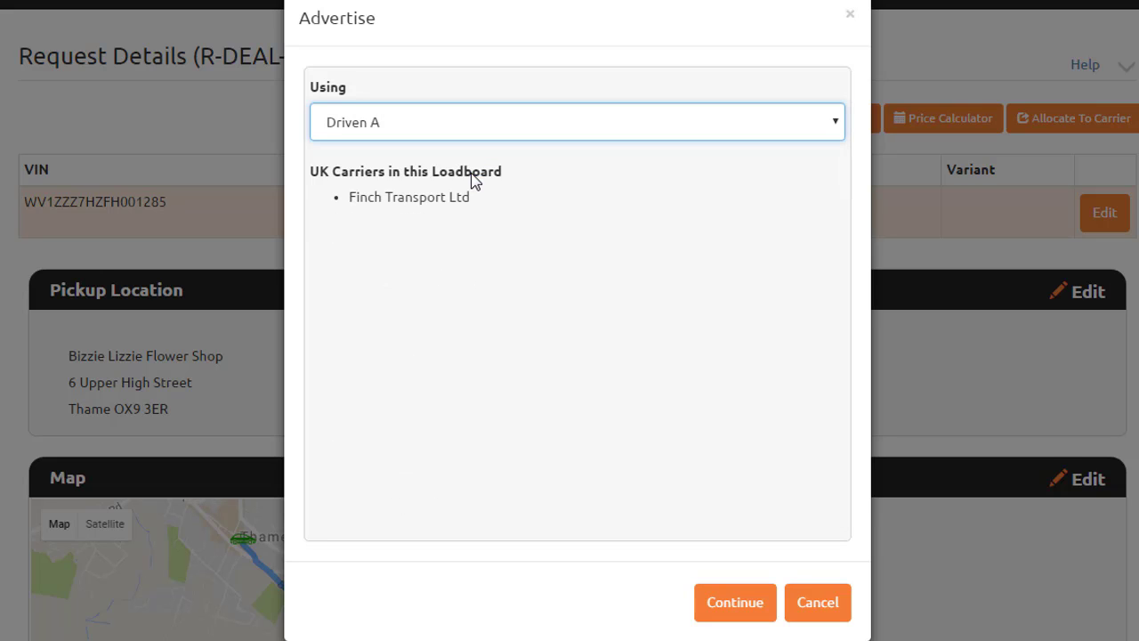
left_click(717, 613)
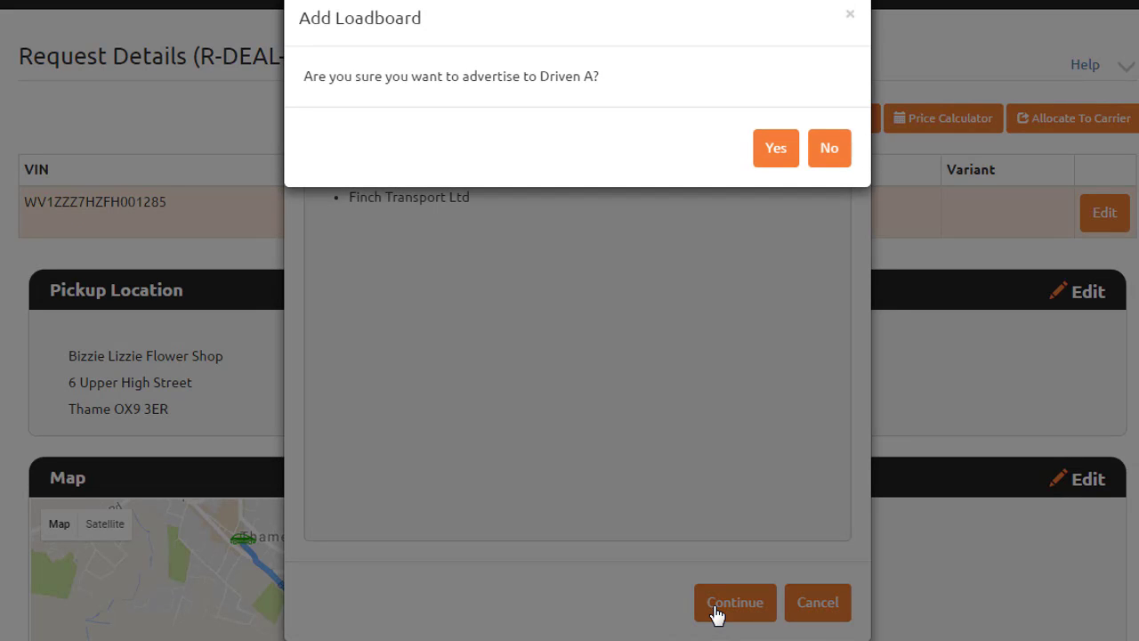
left_click(775, 148)
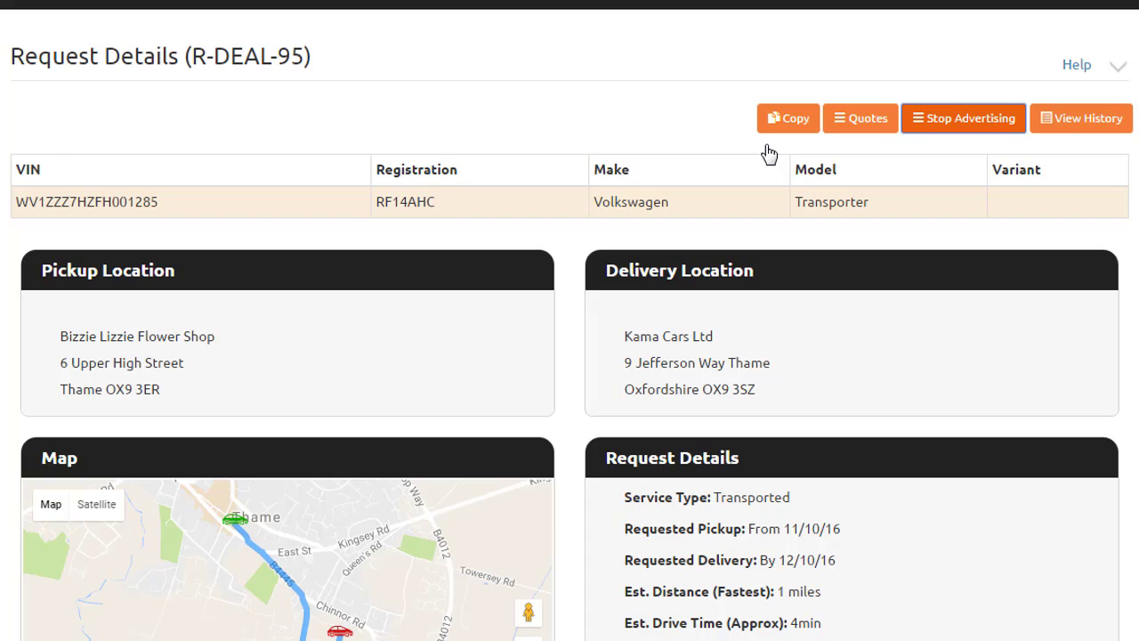